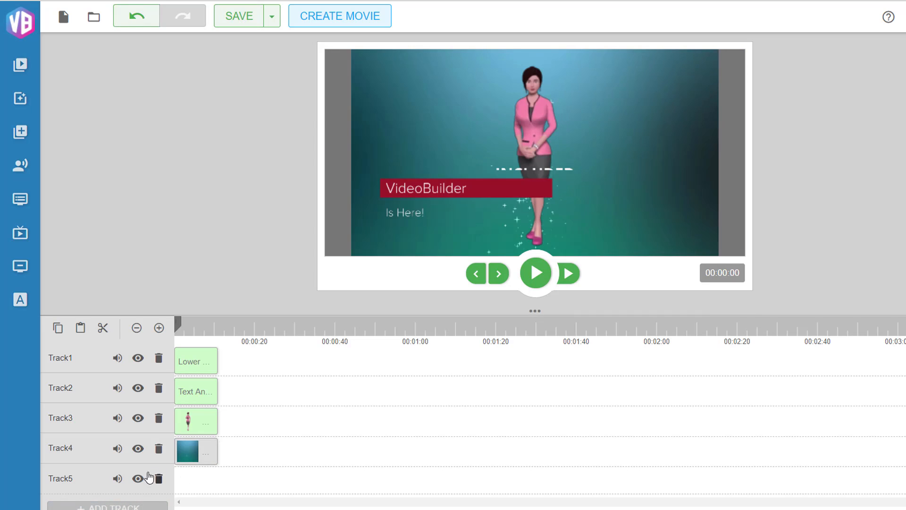
Delete the empty Track5 from the timeline
click(158, 478)
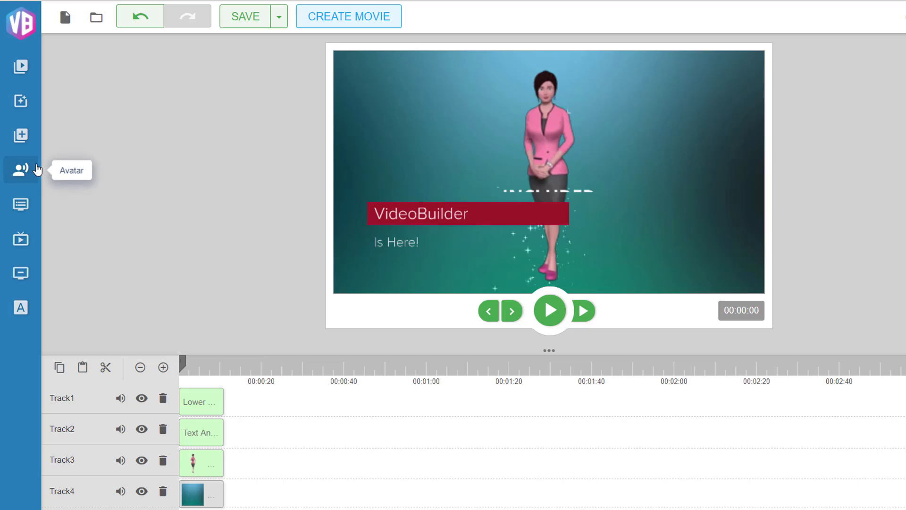
Start adding an avatar, pick the standing Jenna character and continue to the audio source step
click(20, 168)
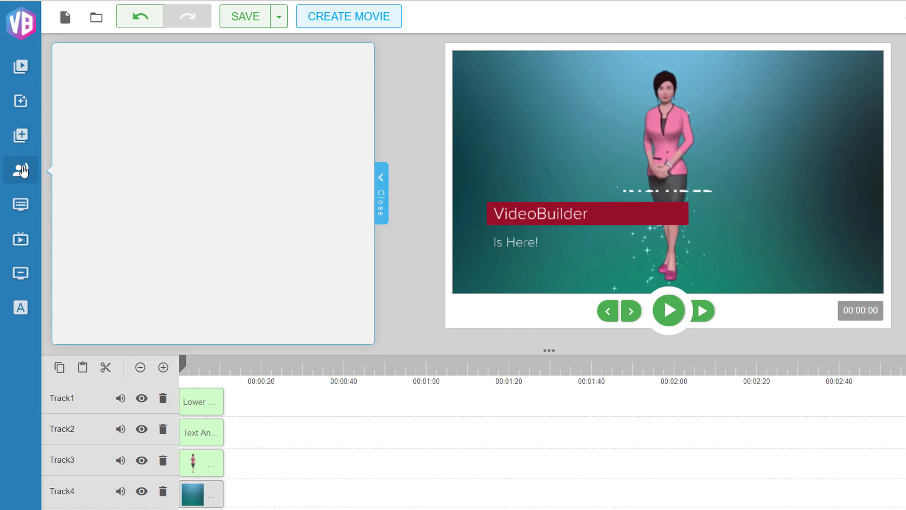
scroll(290, 184, down, 5)
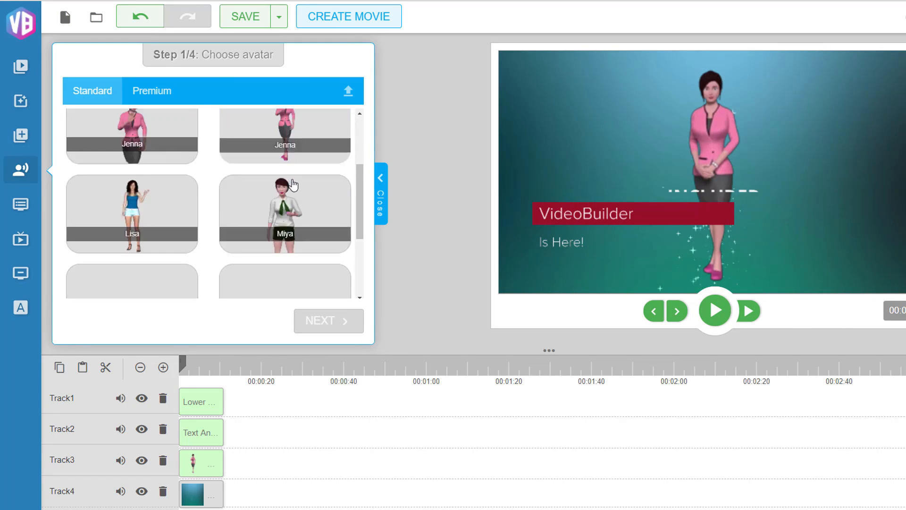
scroll(296, 181, up, 4)
scroll(296, 180, up, 1)
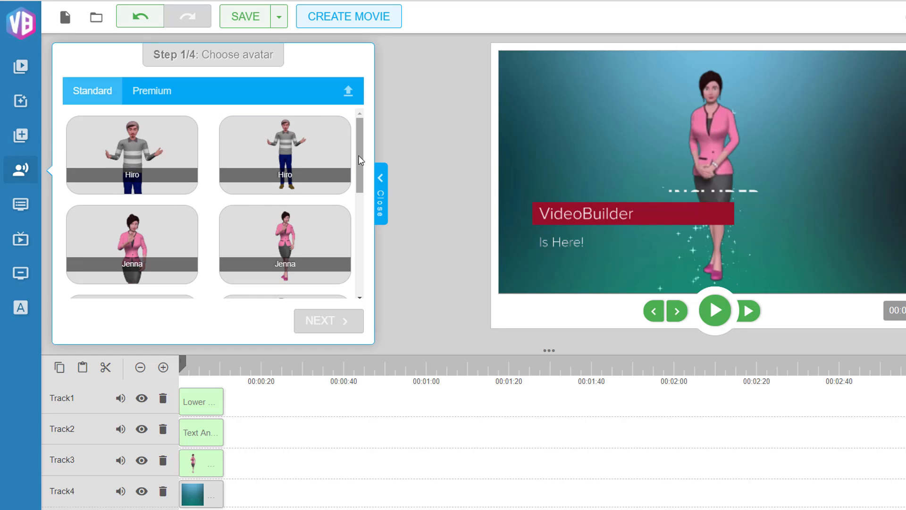
click(285, 243)
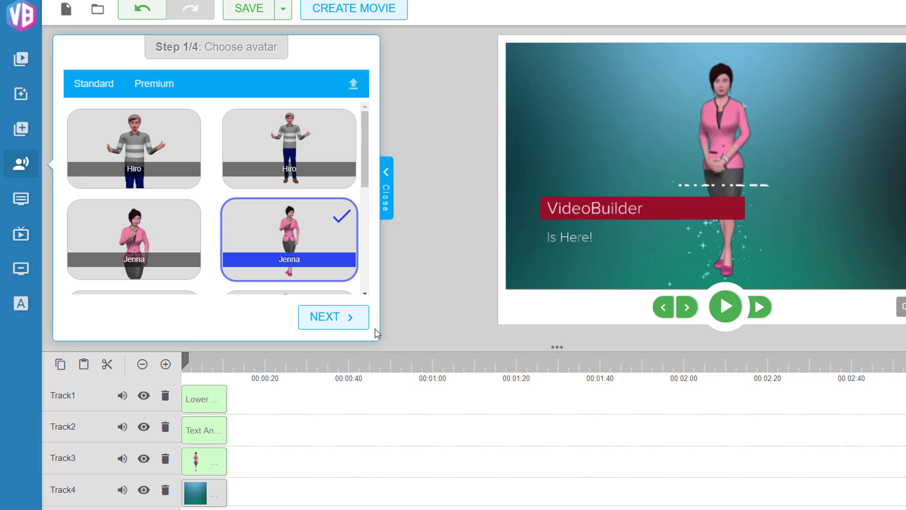
click(362, 319)
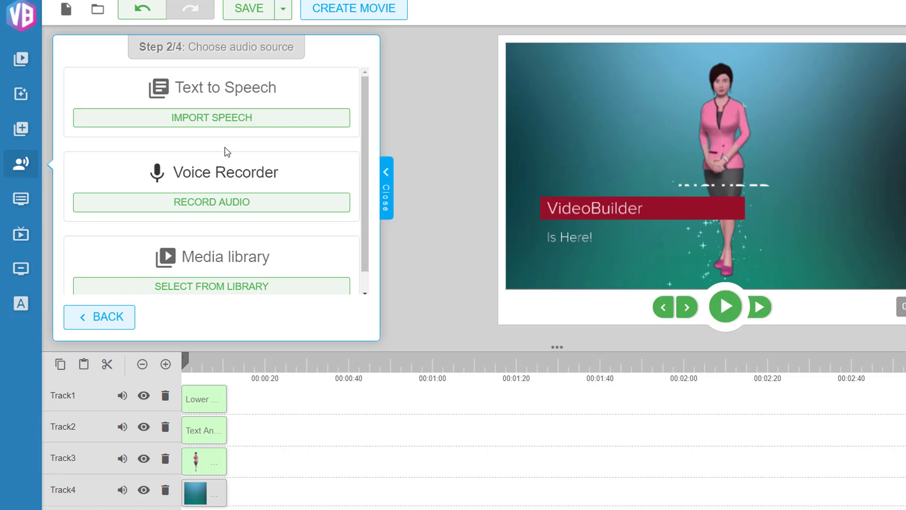
Choose Text to Speech as the avatar's audio source
click(227, 121)
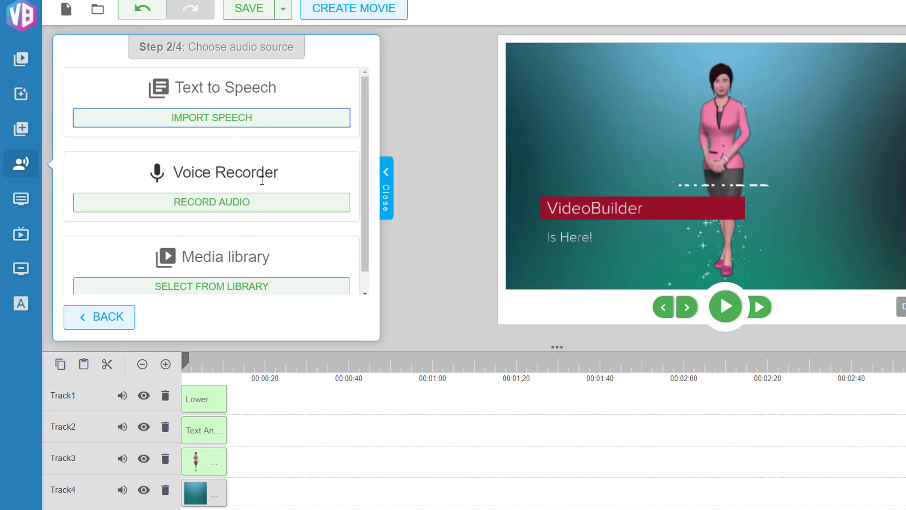
scroll(254, 205, down, 1)
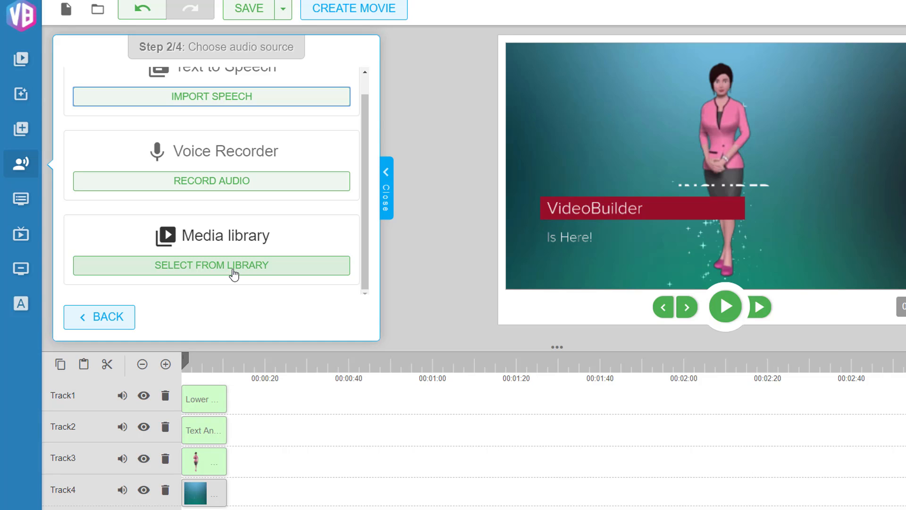
scroll(255, 217, up, 1)
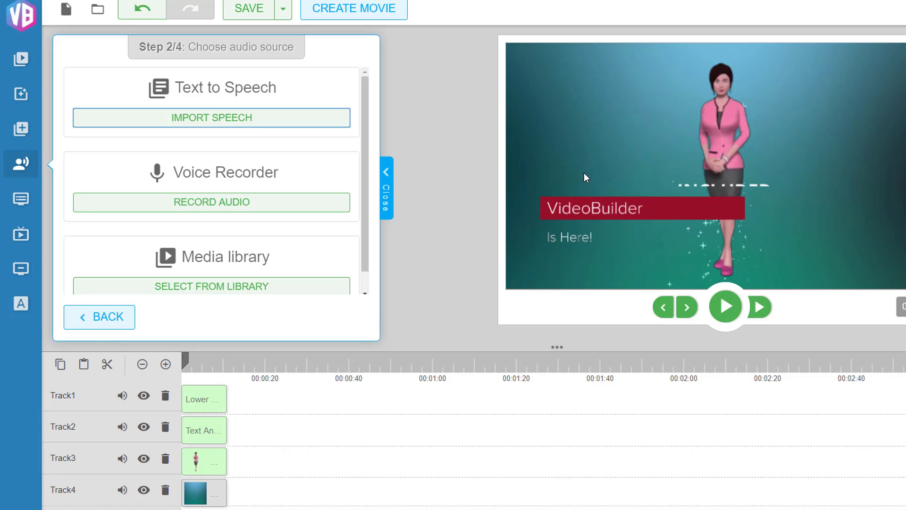
click(213, 118)
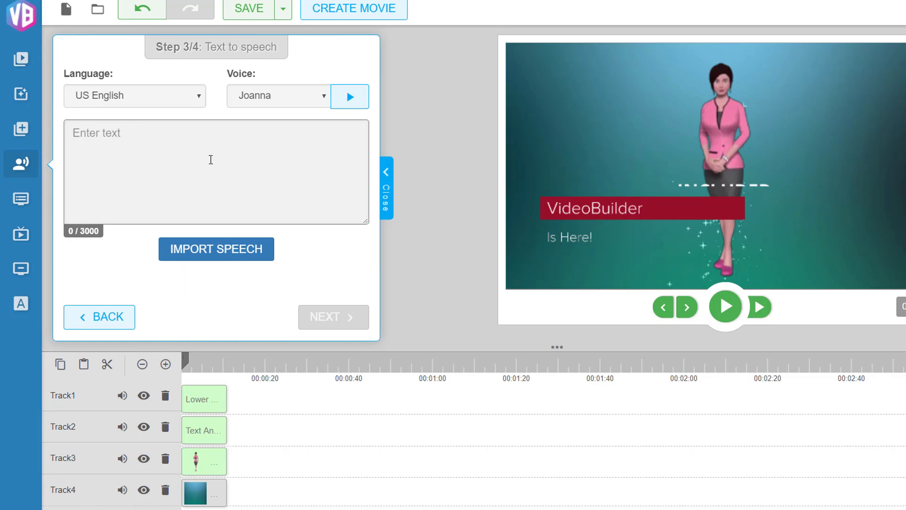
Set the voice to Salli and browse the language list, keeping US English
click(269, 97)
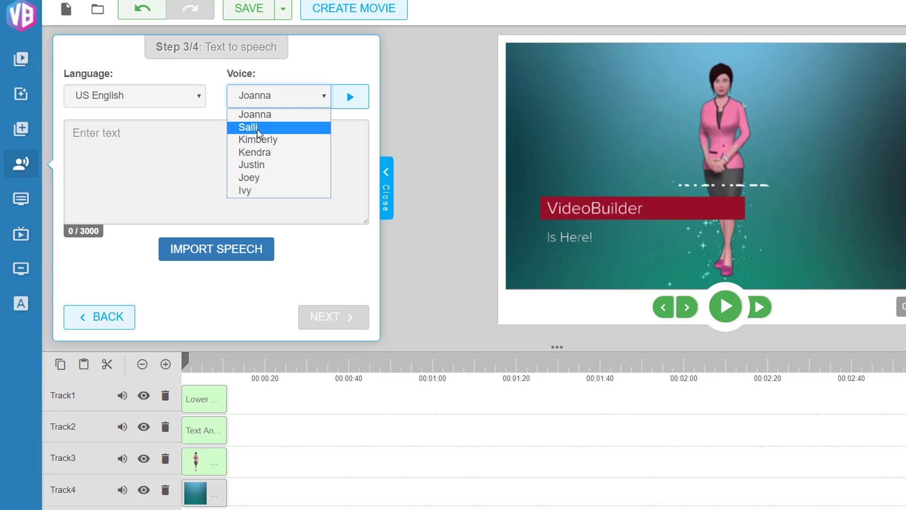
click(253, 128)
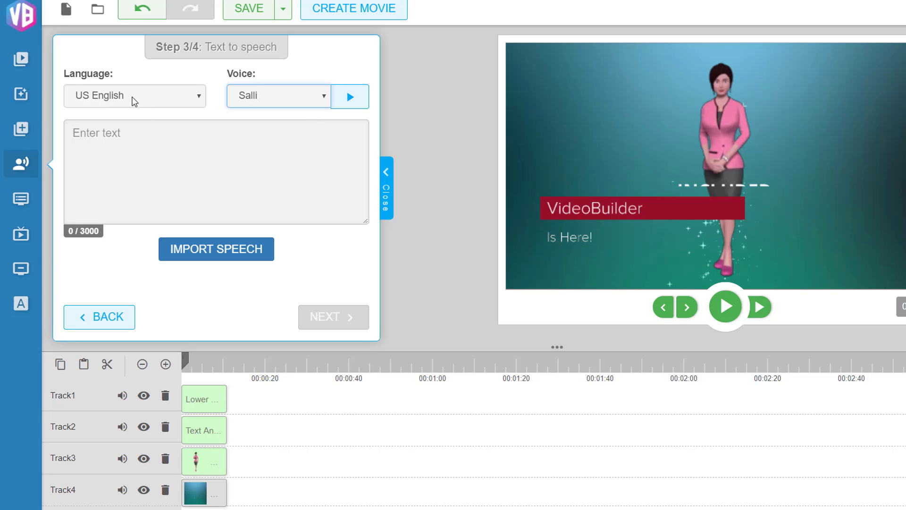
click(134, 97)
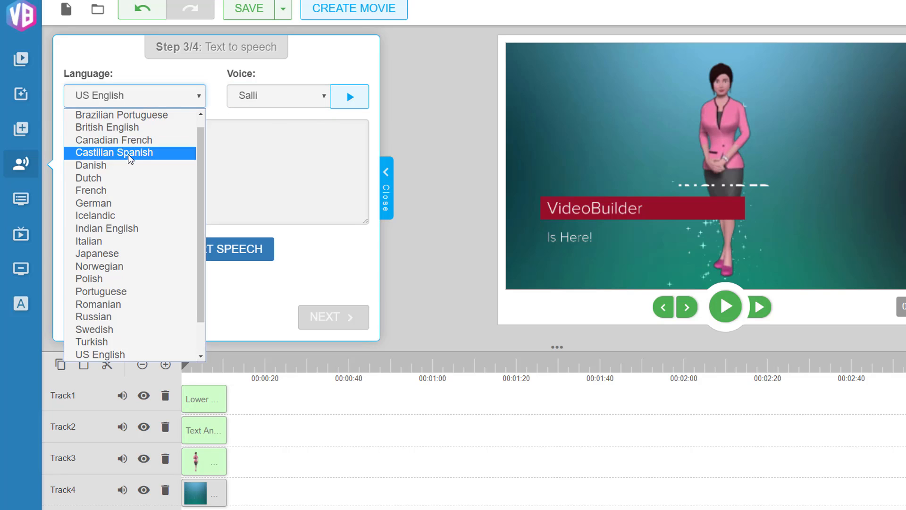
scroll(131, 212, down, 1)
scroll(133, 227, up, 2)
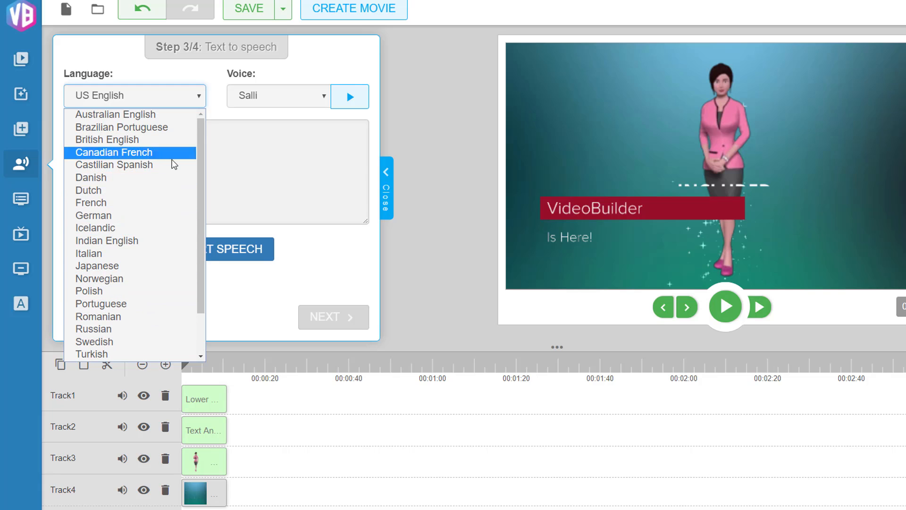
scroll(142, 204, down, 2)
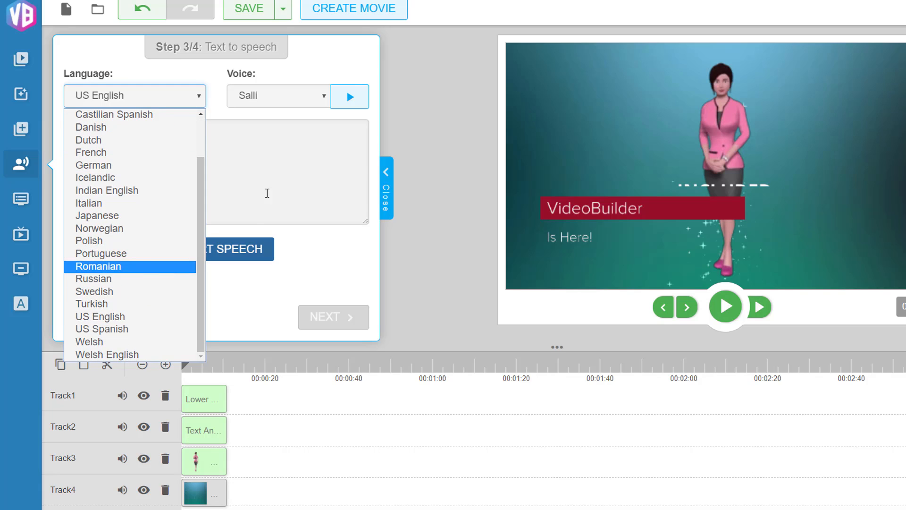
click(278, 177)
Paste the script 'hi there, welcome to video builder', import the speech and continue to the result preview
right_click(162, 156)
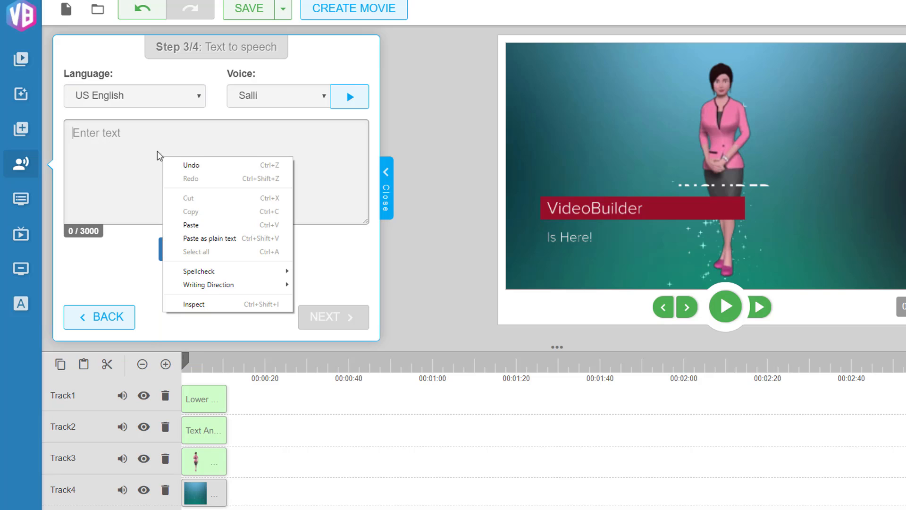
click(191, 225)
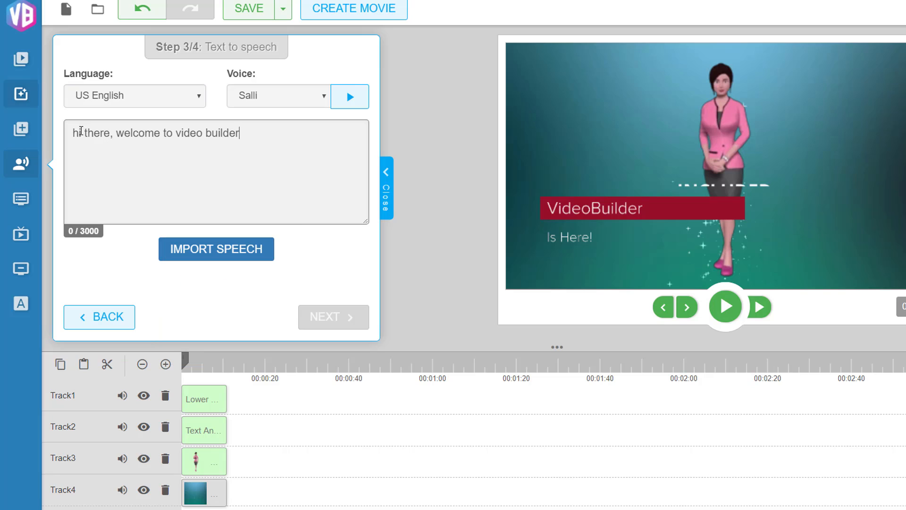
click(219, 254)
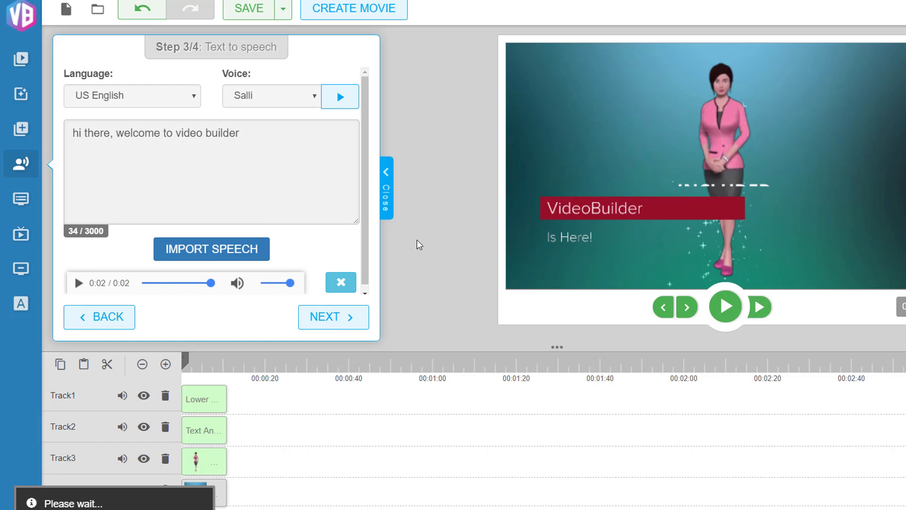
click(353, 317)
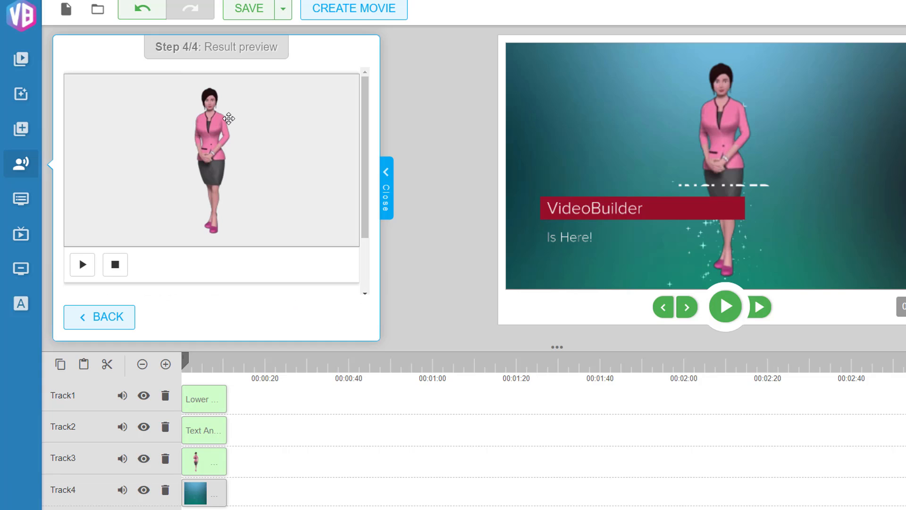
Drag the talking avatar onto Track2 at about 00:00:20 and close the avatar panel
mouse_move(229, 117)
mouse_down()
mouse_move(281, 348)
mouse_move(310, 385)
mouse_move(320, 422)
mouse_up()
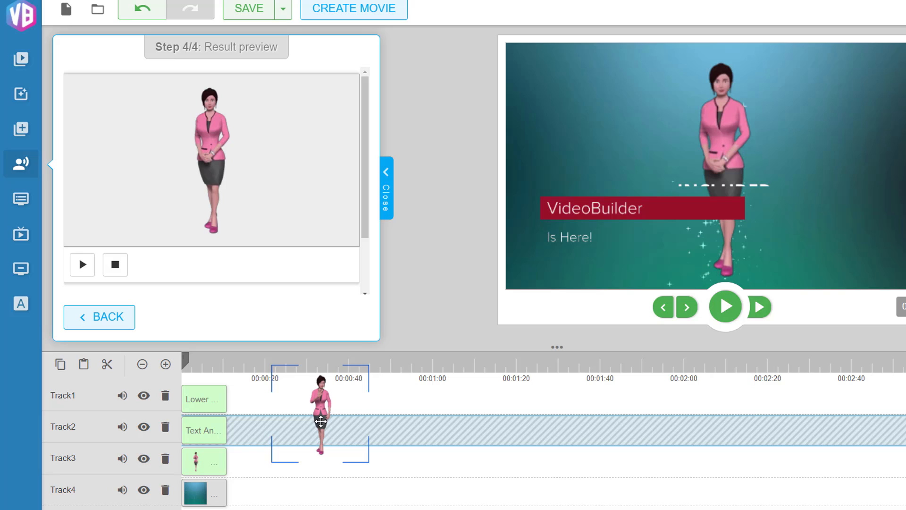
drag(321, 421, 320, 430)
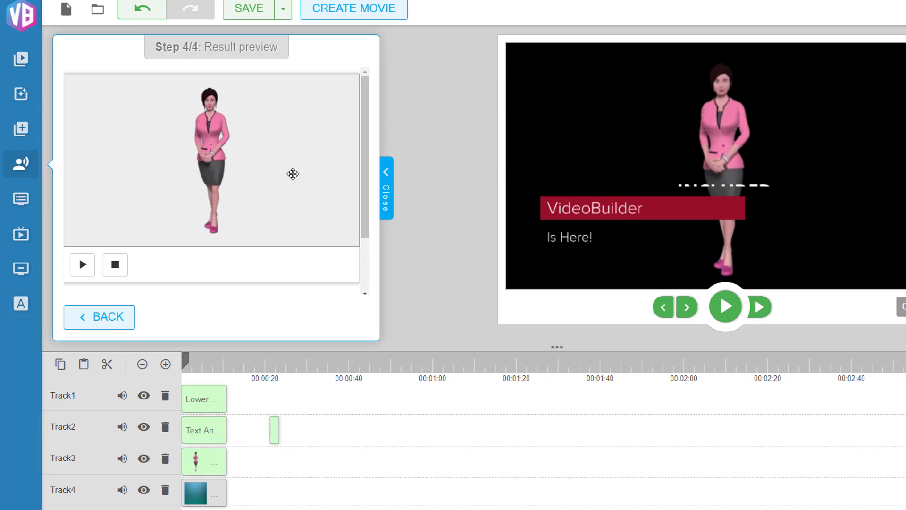
click(388, 203)
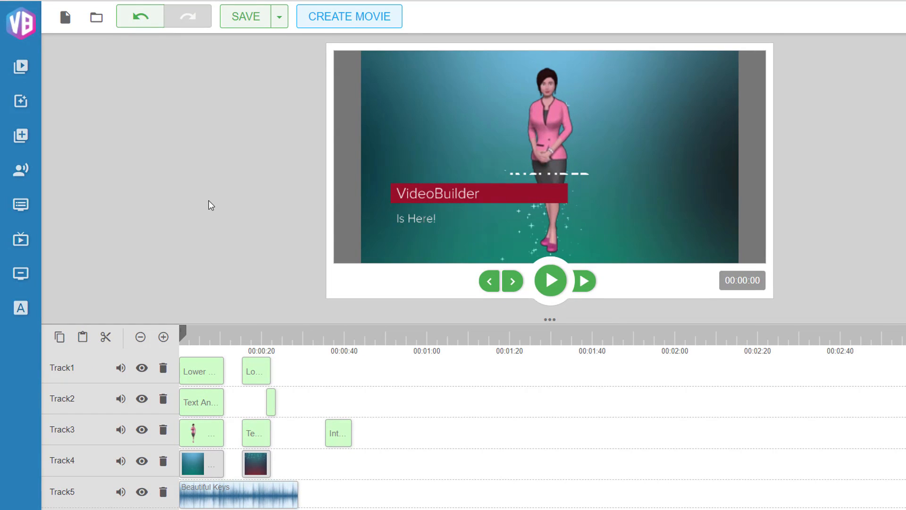
Choose Lower Third Animation 1 and continue to its options
click(21, 68)
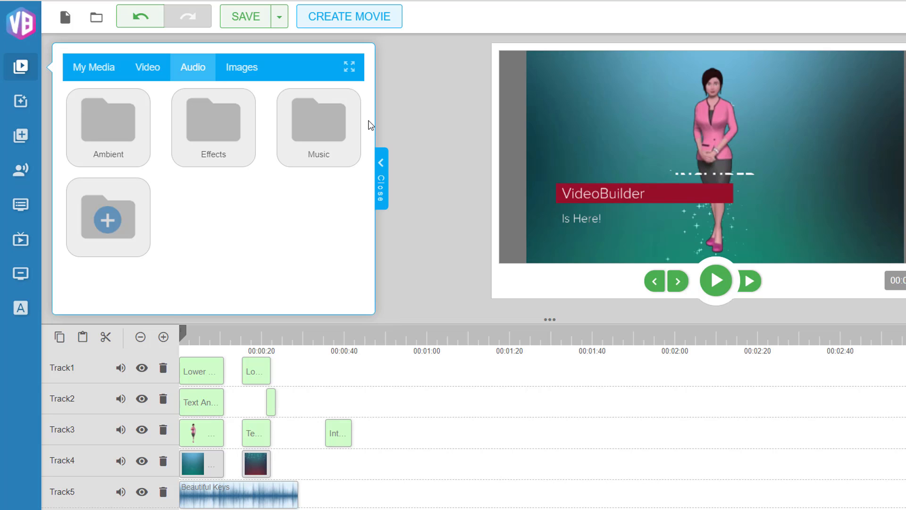
click(381, 175)
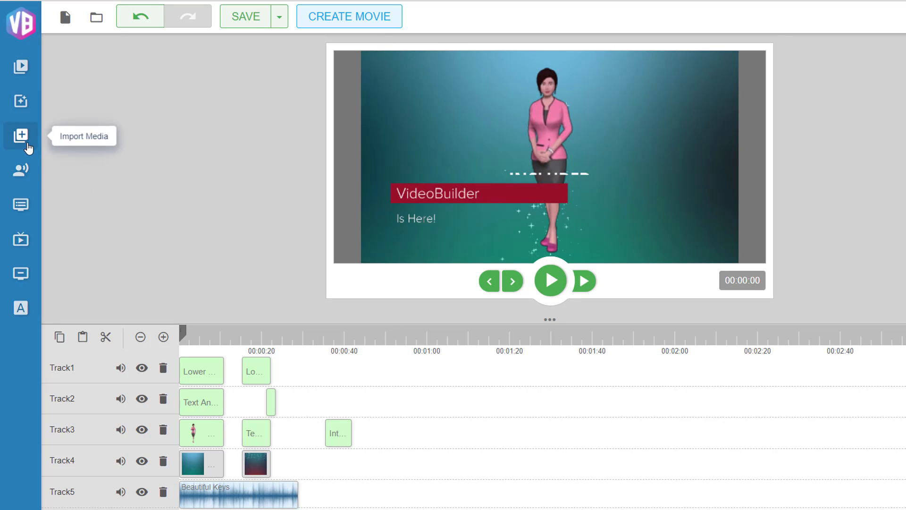
click(21, 206)
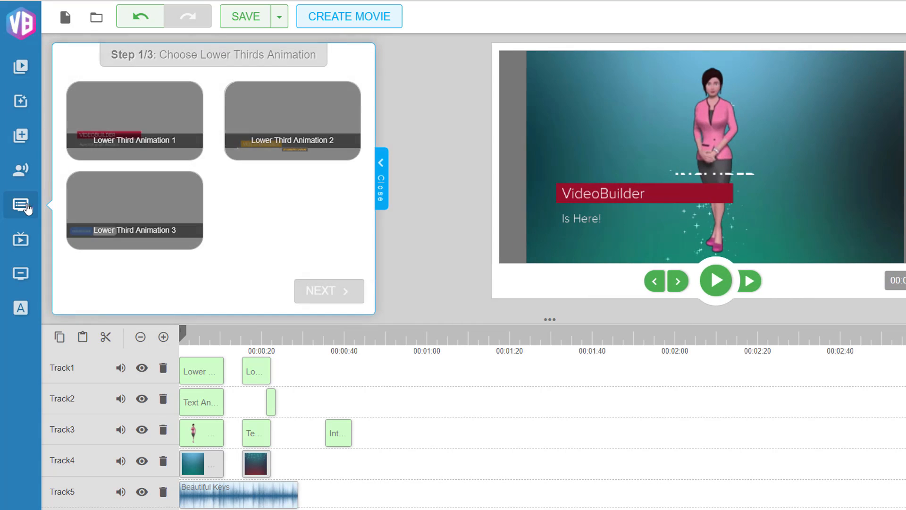
click(154, 115)
click(350, 298)
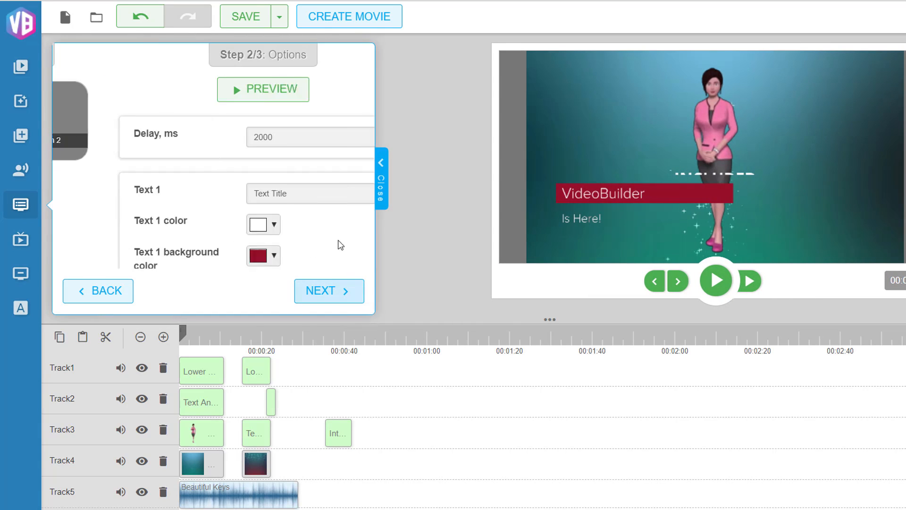
Preview the lower third animation with its default text options, then close the preview
scroll(258, 161, down, 3)
scroll(262, 182, up, 2)
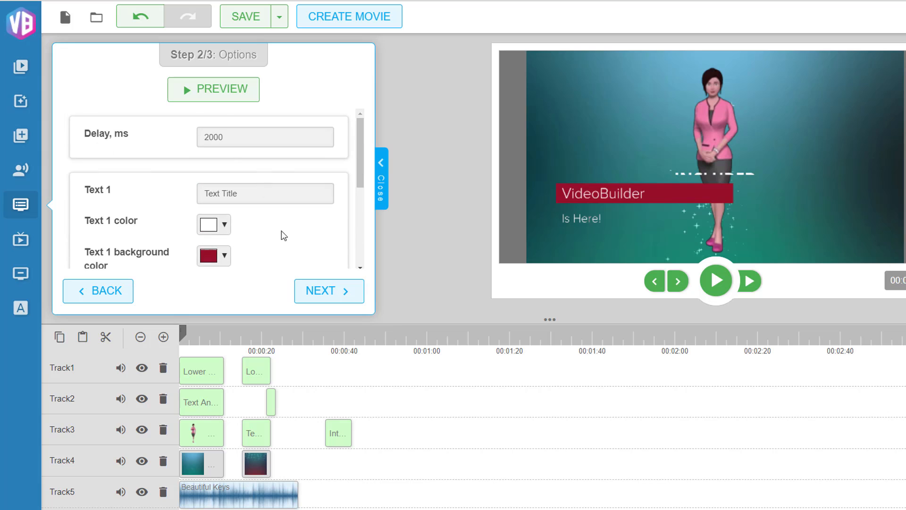
click(227, 91)
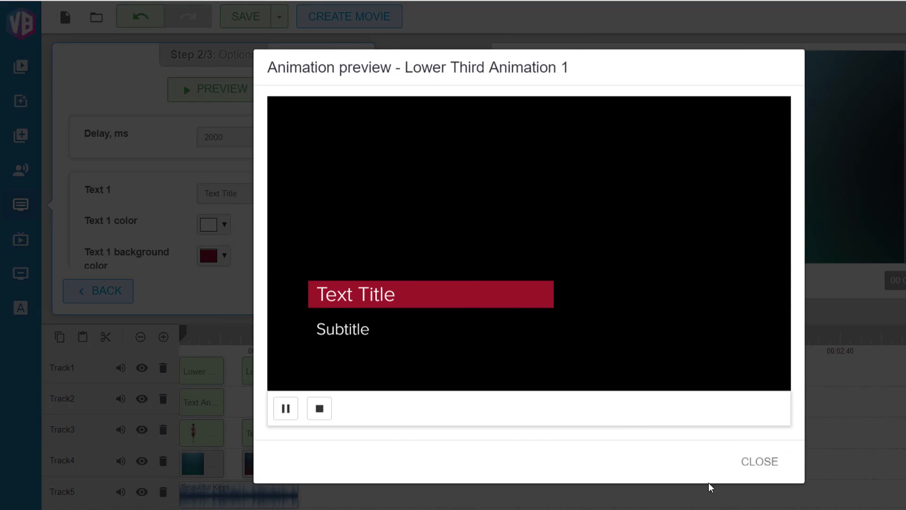
click(760, 465)
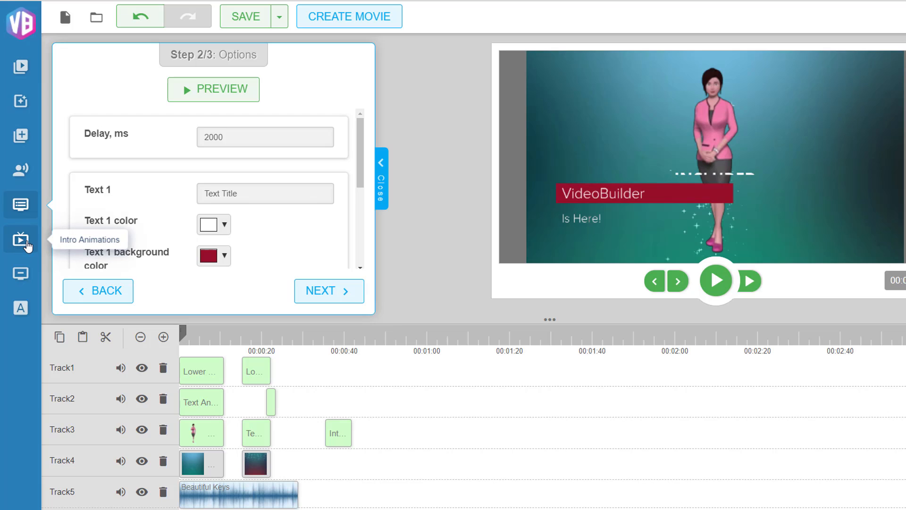
Open the intro animations, pick Introduction 2 and continue to its options
click(27, 243)
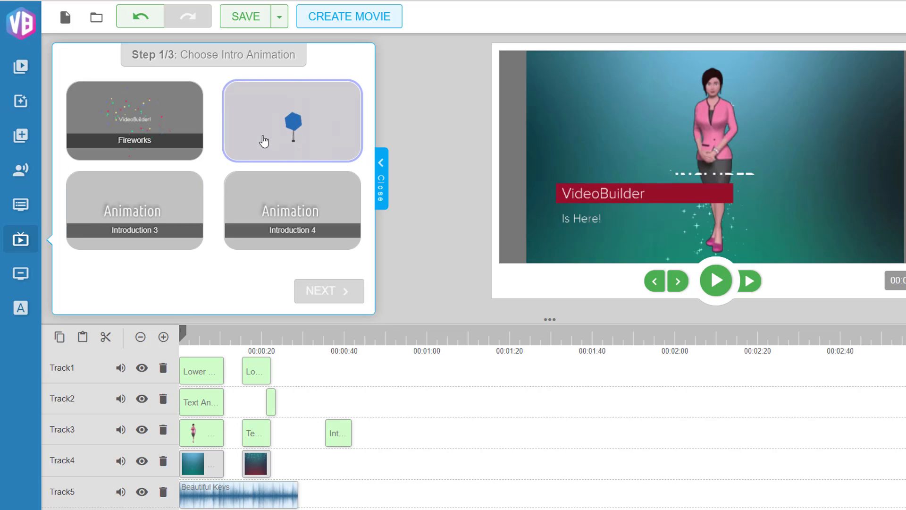
click(307, 120)
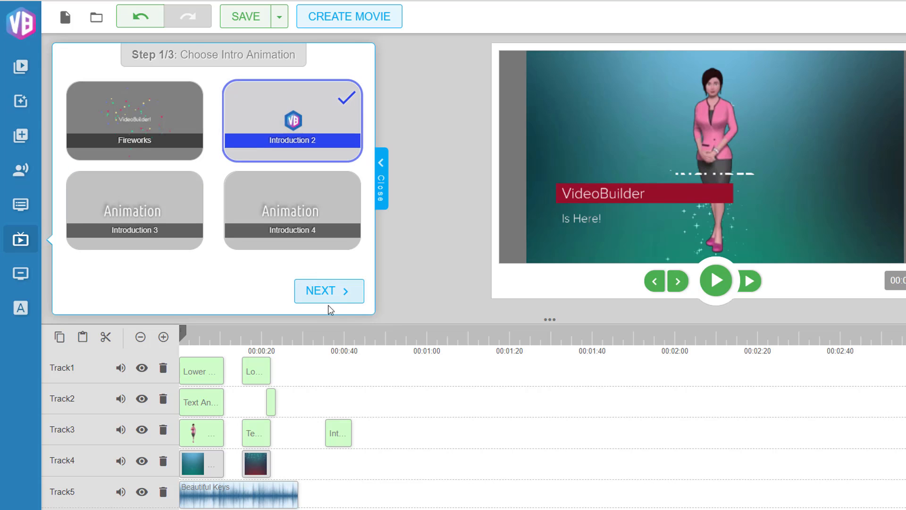
click(328, 291)
Keep the default intro options and drag the Introduction 2 animation onto Track4 at about 00:00:40
scroll(281, 142, down, 1)
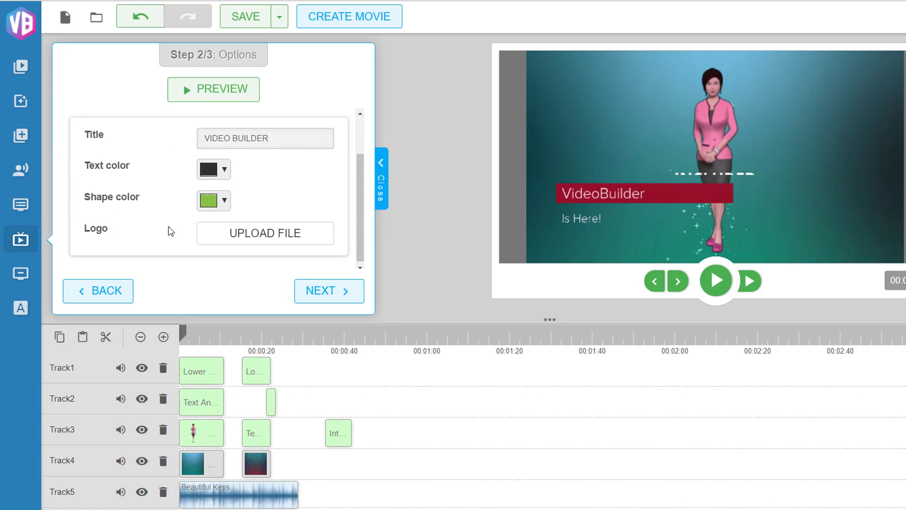
scroll(314, 198, down, 1)
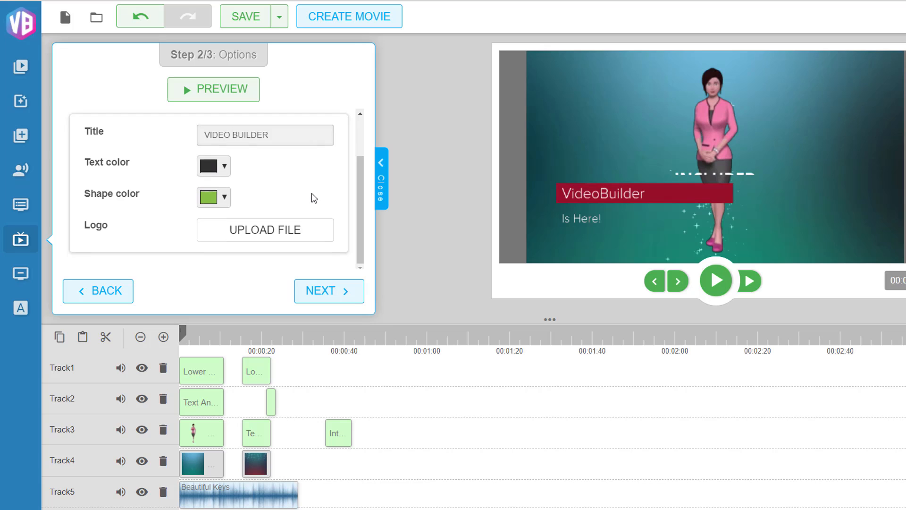
scroll(314, 199, up, 1)
click(325, 291)
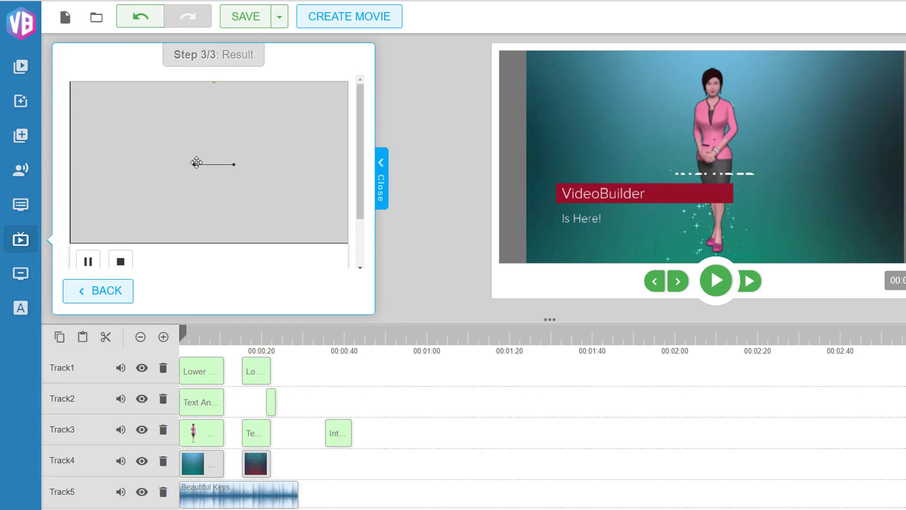
mouse_move(251, 176)
mouse_down()
mouse_move(358, 317)
mouse_move(411, 455)
mouse_move(385, 469)
mouse_move(196, 415)
mouse_move(354, 463)
mouse_move(425, 464)
mouse_move(432, 441)
mouse_move(391, 406)
mouse_move(392, 464)
mouse_move(385, 461)
mouse_up()
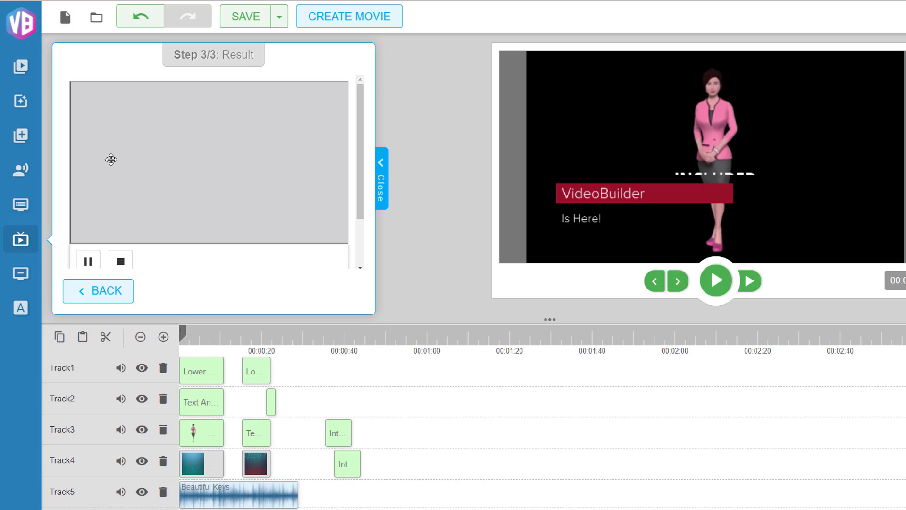
Open the outro animations, pick Outro 2 and continue to its options
click(22, 275)
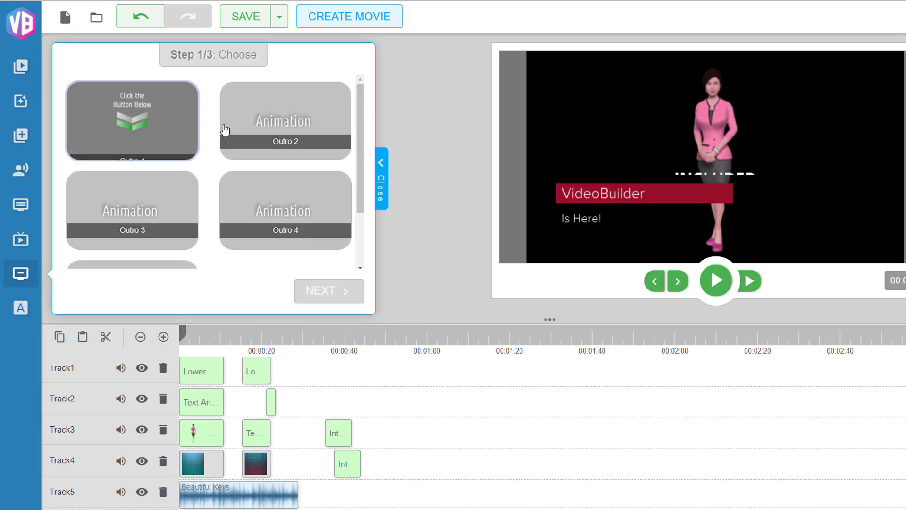
click(293, 129)
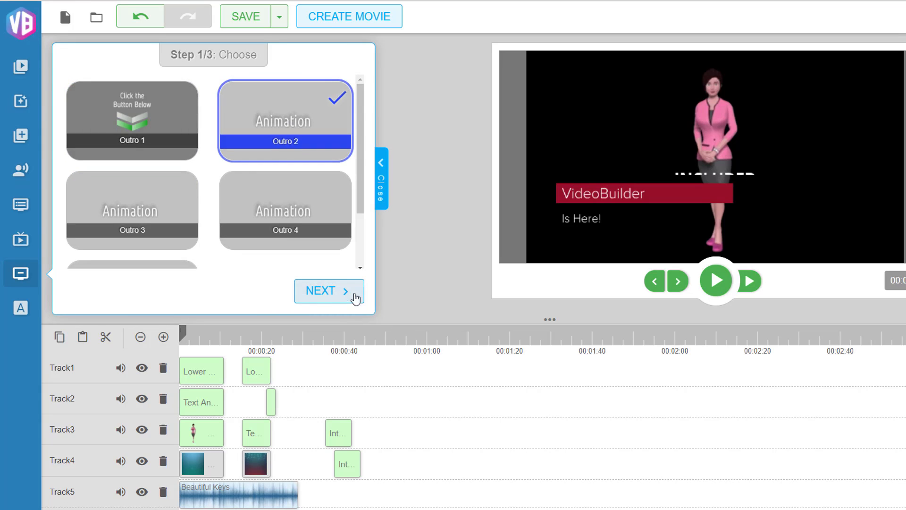
click(337, 300)
Preview Outro 2 with its default text options, then close the preview
scroll(308, 178, down, 3)
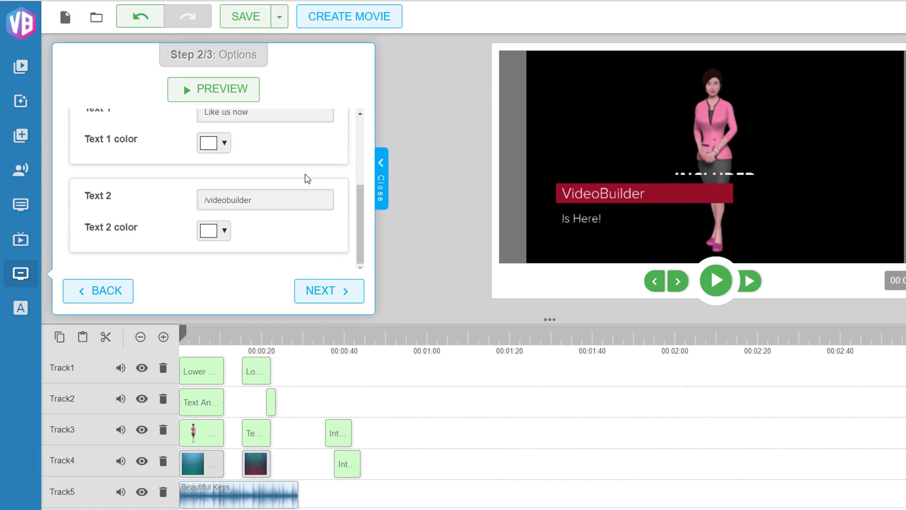
scroll(293, 170, up, 2)
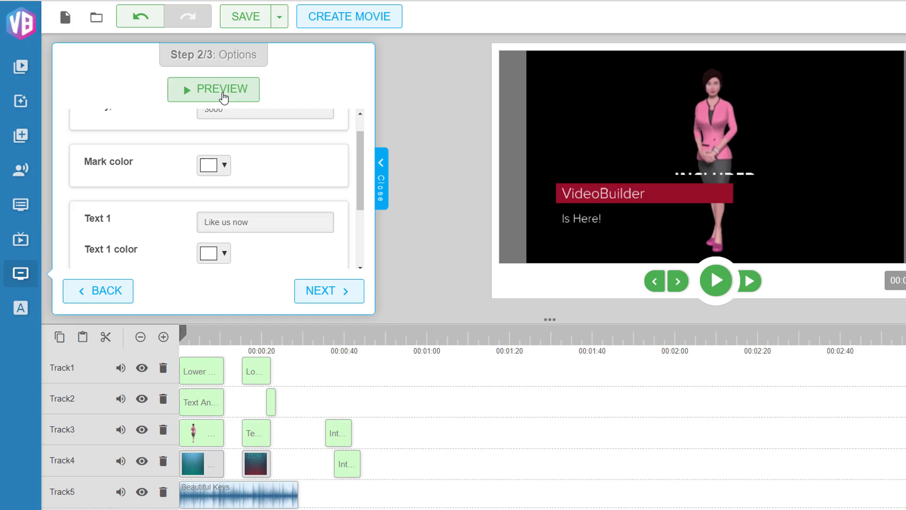
click(223, 98)
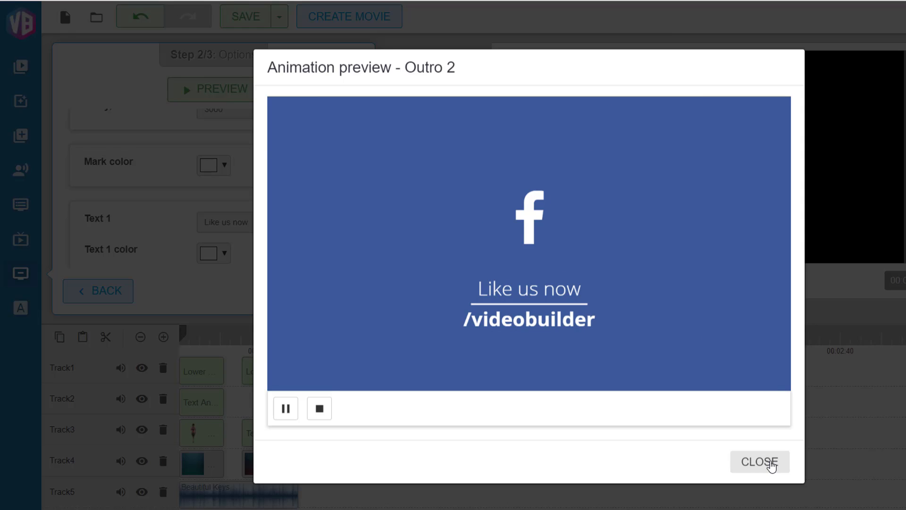
click(772, 466)
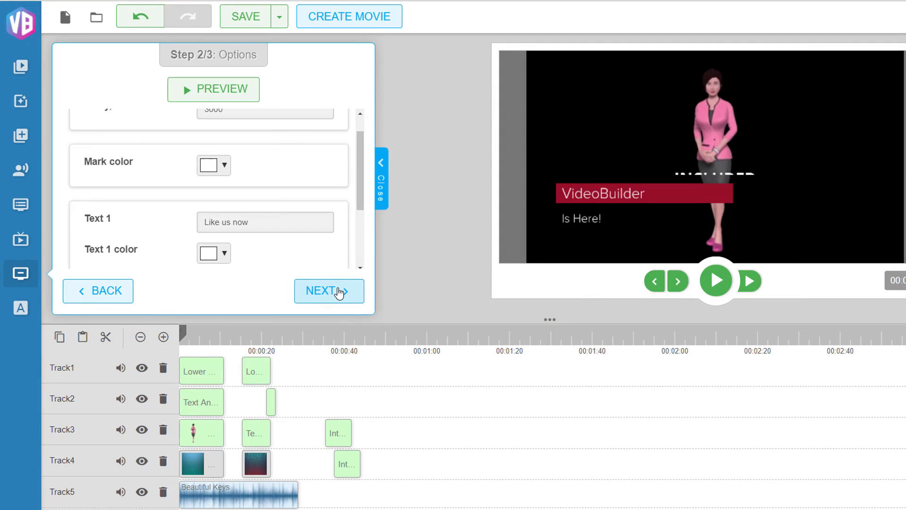
Continue to the Outro 2 result and drag it onto Track3 at about 00:01:00
click(339, 293)
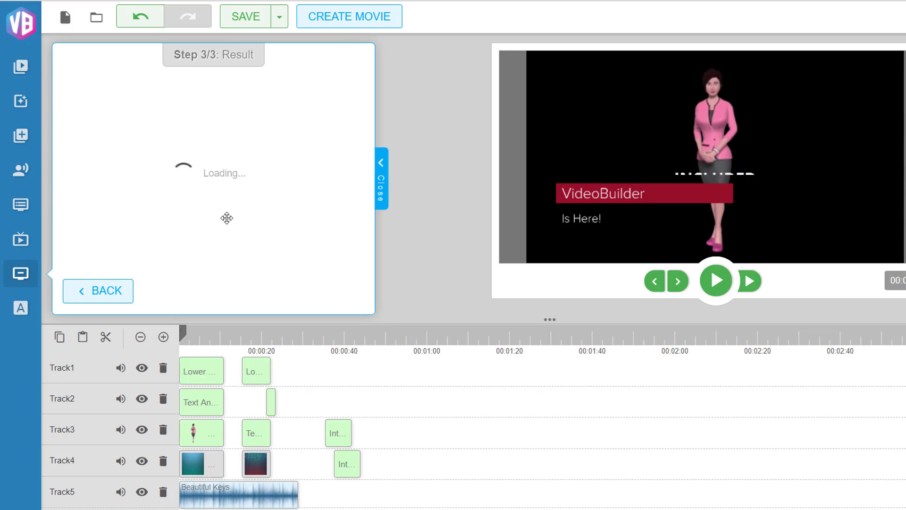
drag(243, 199, 469, 431)
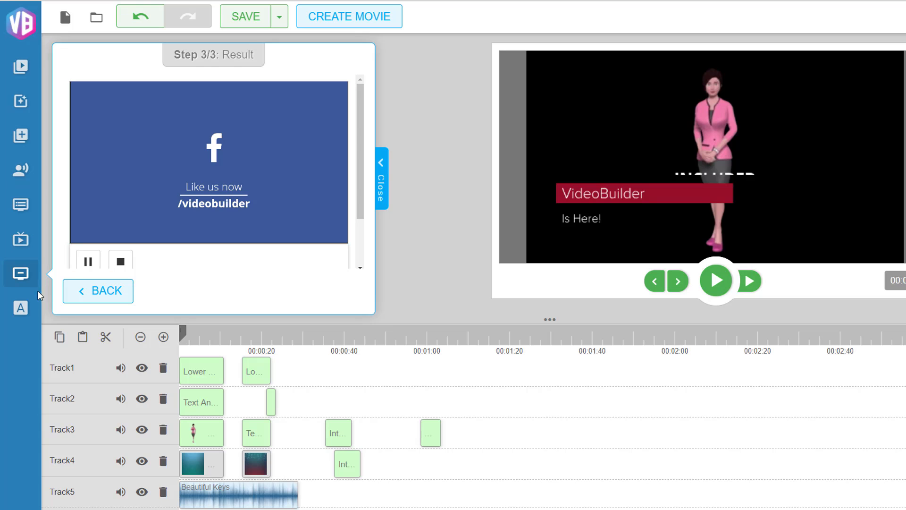
Open the text animations, pick Text Animation 4 and continue to its options
click(22, 312)
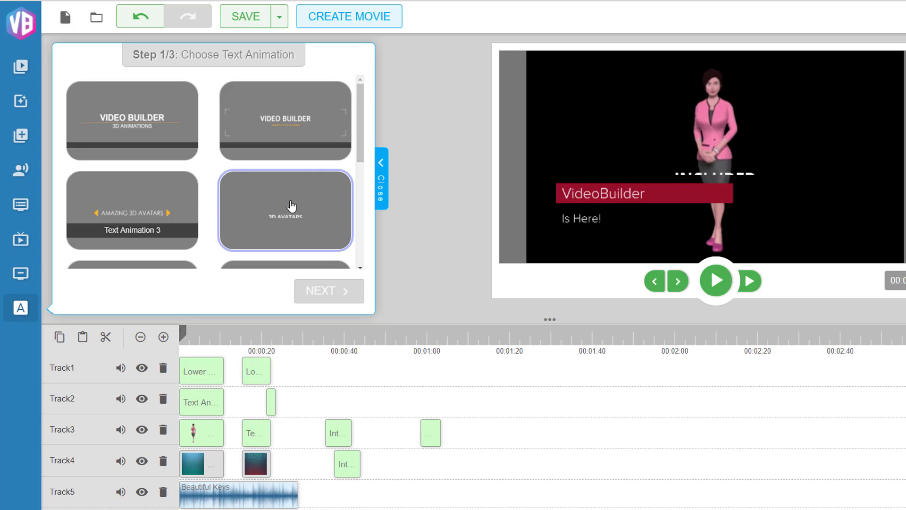
click(309, 219)
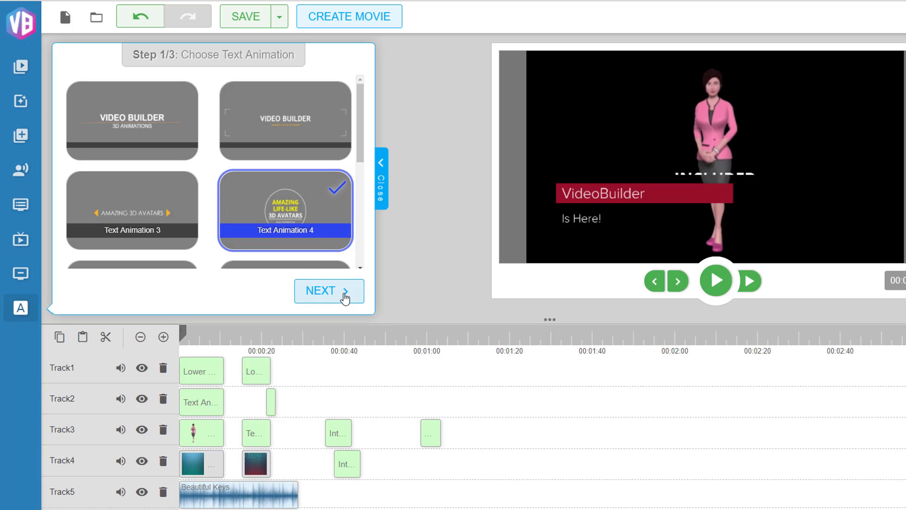
click(344, 294)
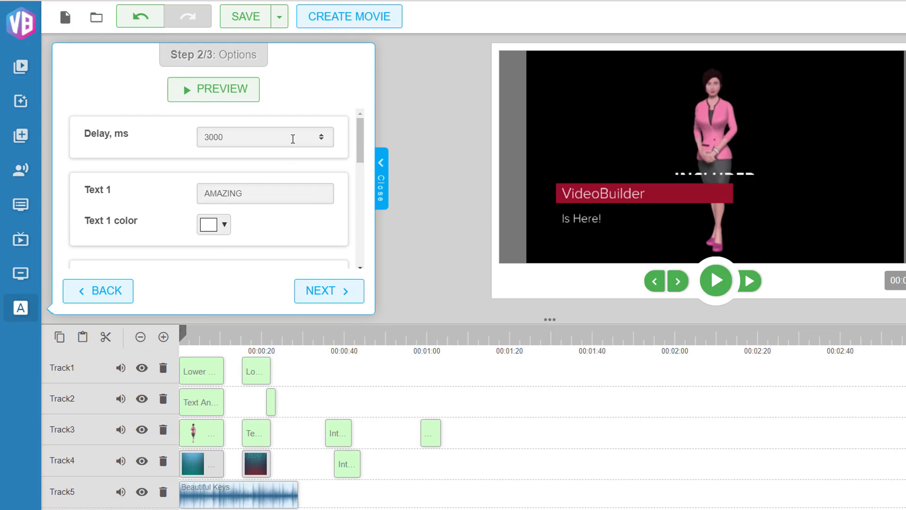
Review the Text Animation 4 options and preview it with the defaults, then close the preview
scroll(292, 139, down, 6)
scroll(283, 202, up, 5)
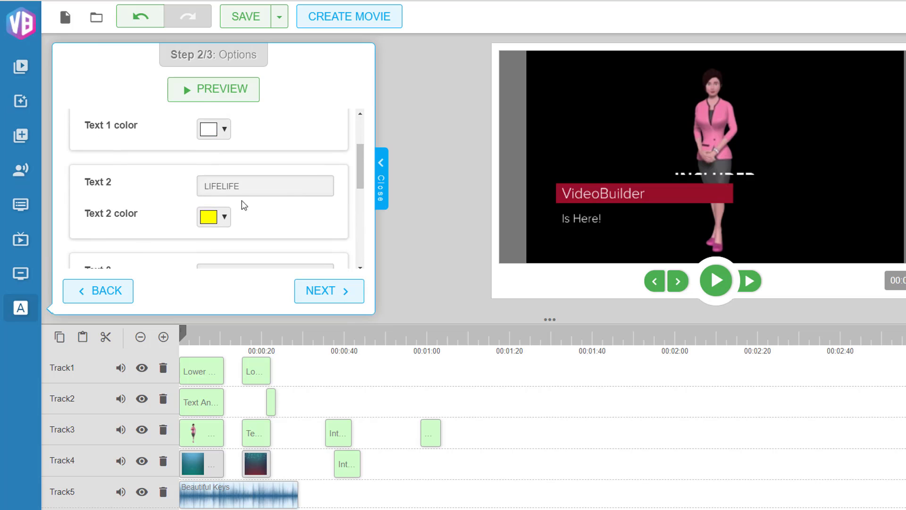
scroll(308, 184, up, 2)
scroll(276, 196, down, 6)
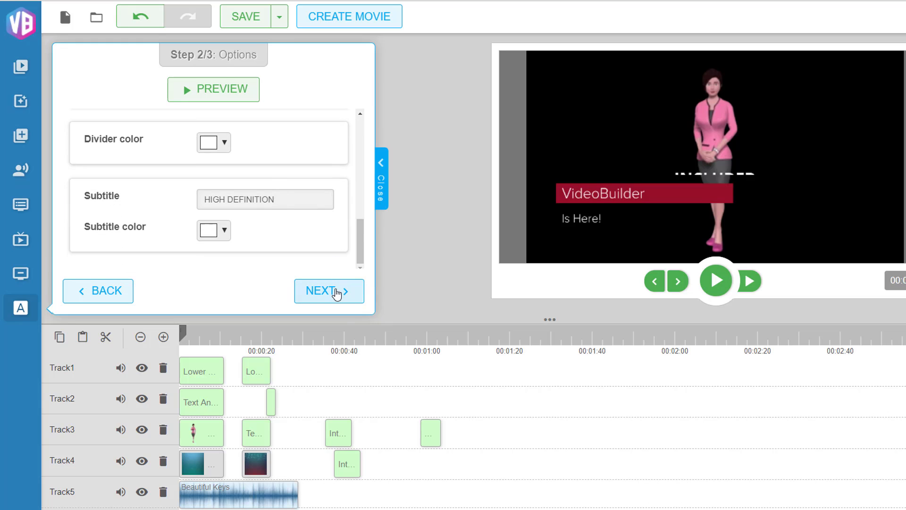
click(218, 92)
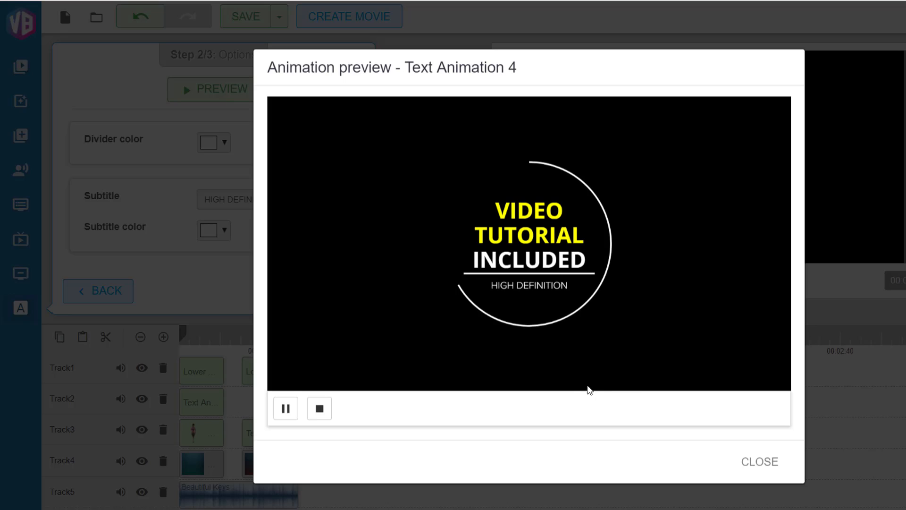
click(770, 462)
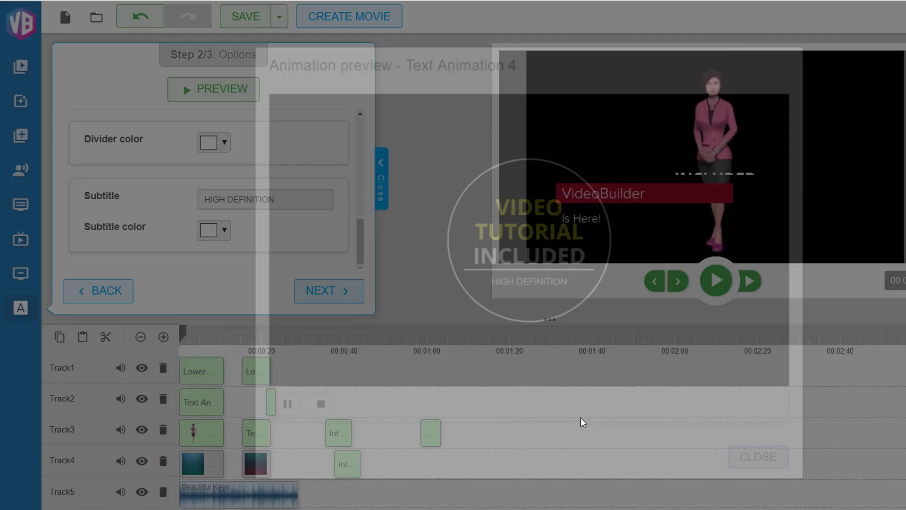
Continue to the Text Animation 4 result and drag it toward Track3 near 00:01:40
click(343, 294)
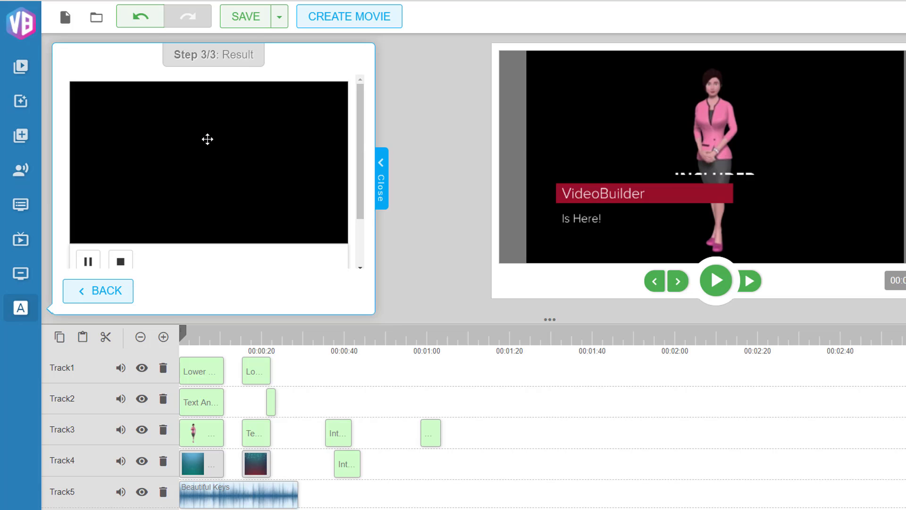
drag(488, 285, 467, 432)
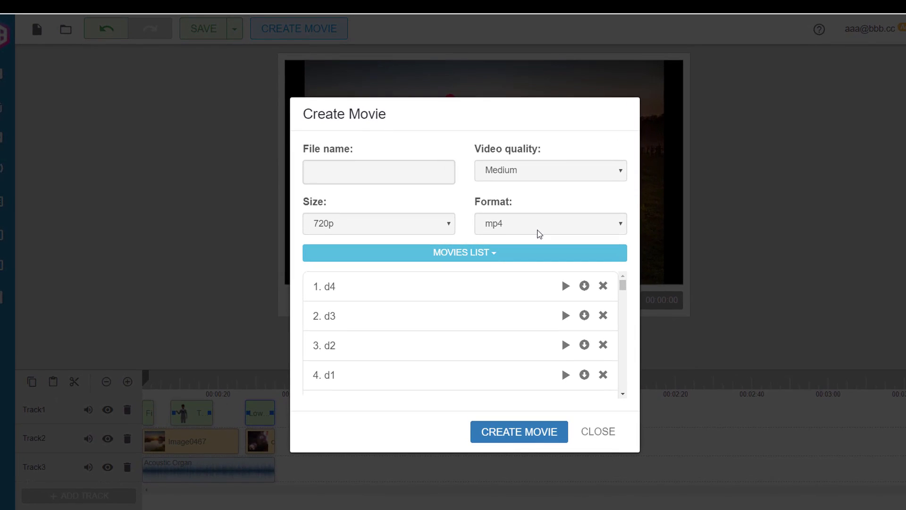
Play the movie d4 from the movies list muted, scrubbing through it, then close both dialogs
click(565, 285)
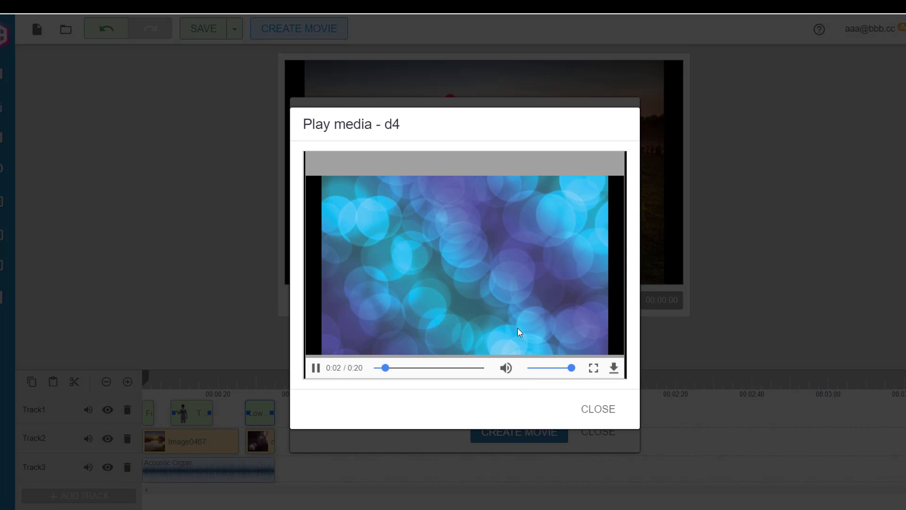
click(506, 368)
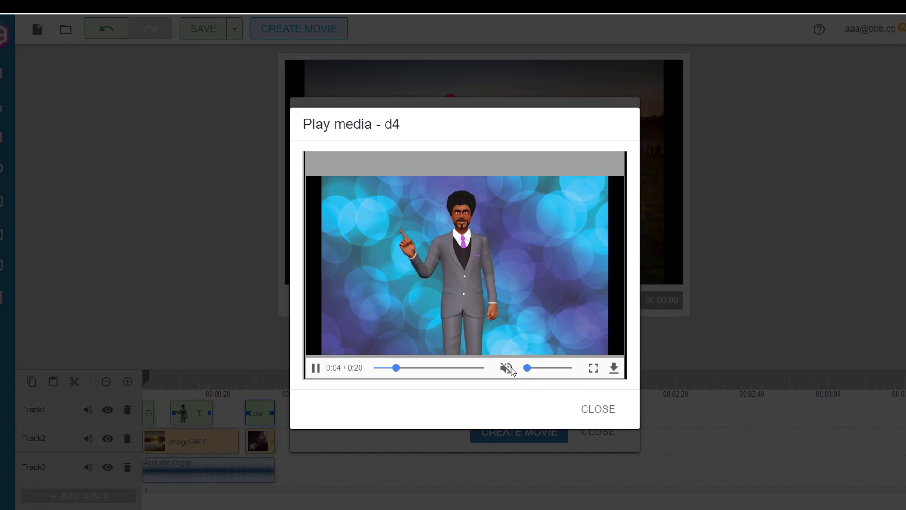
click(373, 368)
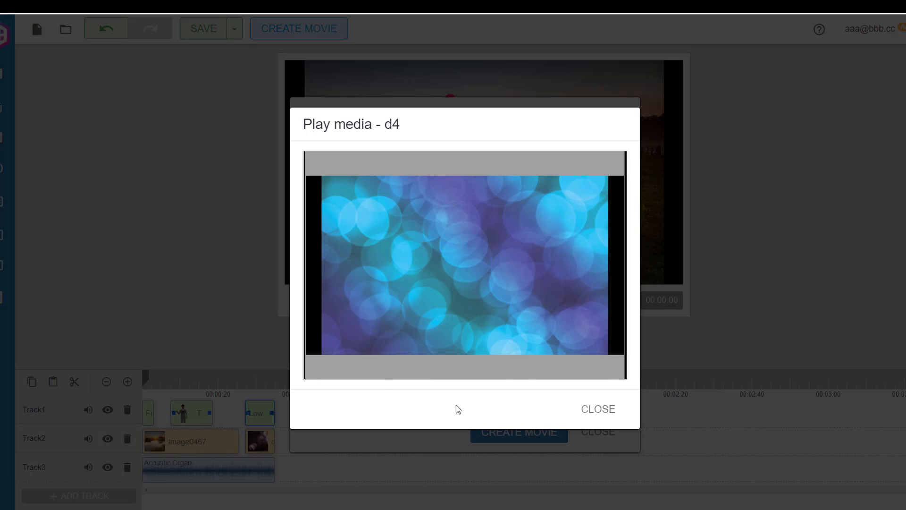
click(316, 368)
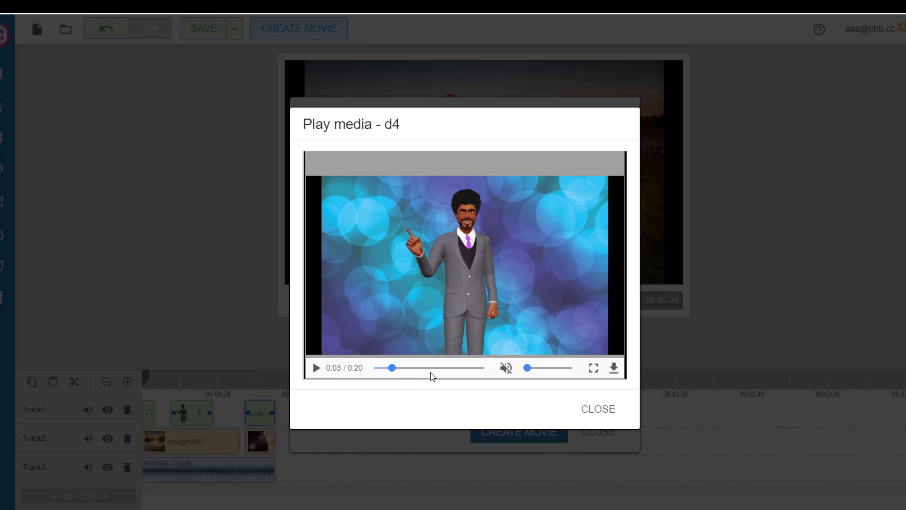
click(316, 368)
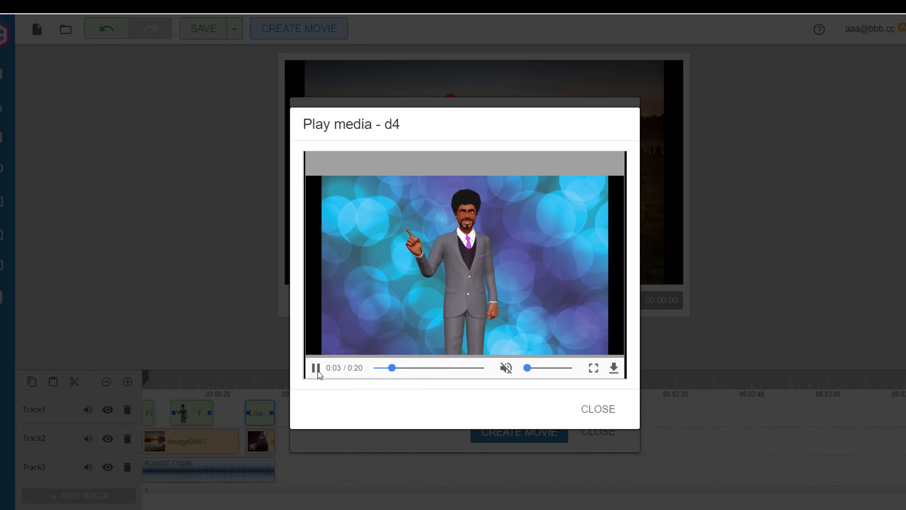
click(444, 368)
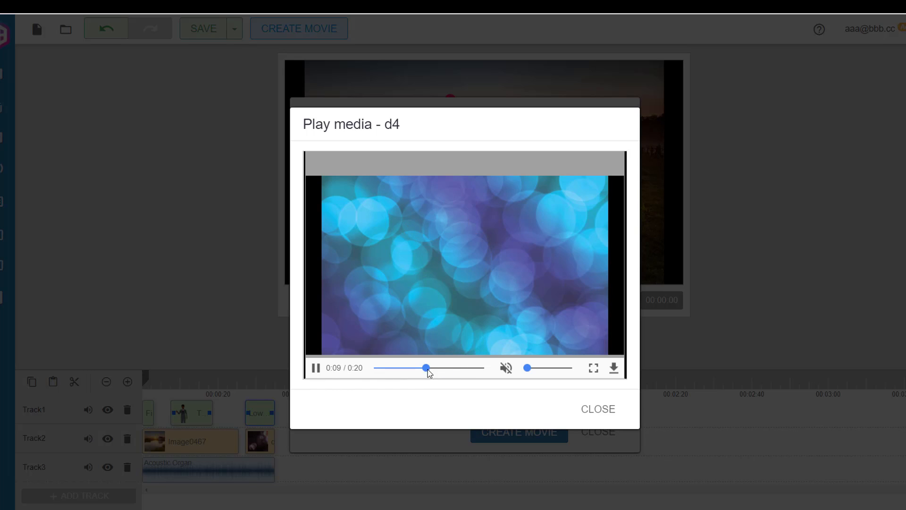
click(316, 368)
click(598, 413)
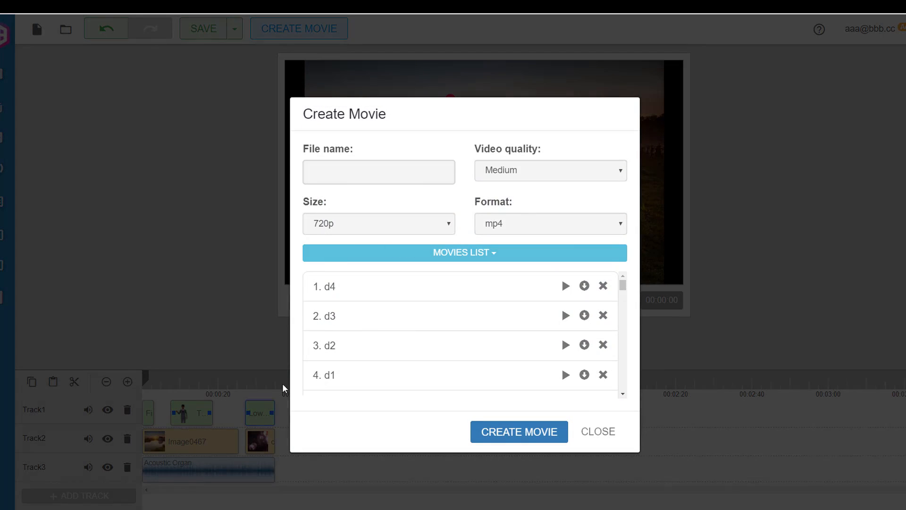
click(596, 431)
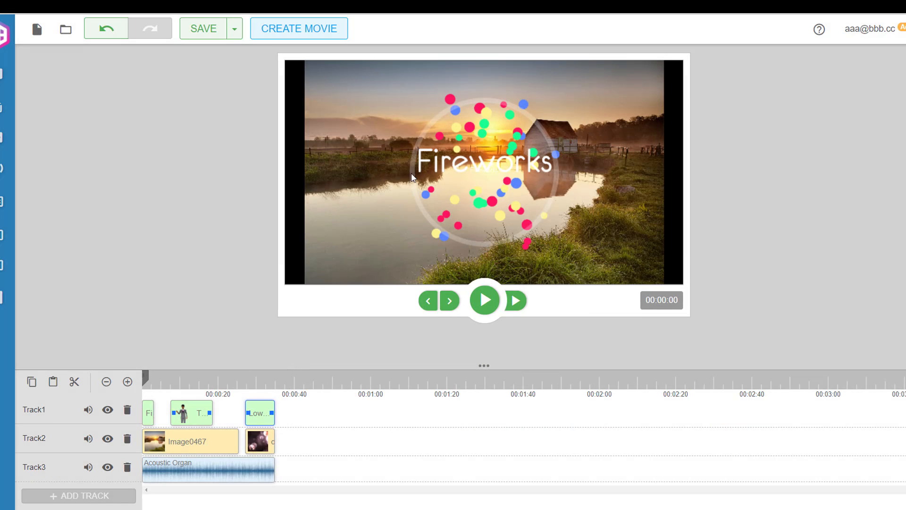
Set the avatar clip's Transition In on Track1 to Shift from left to center and save
right_click(185, 415)
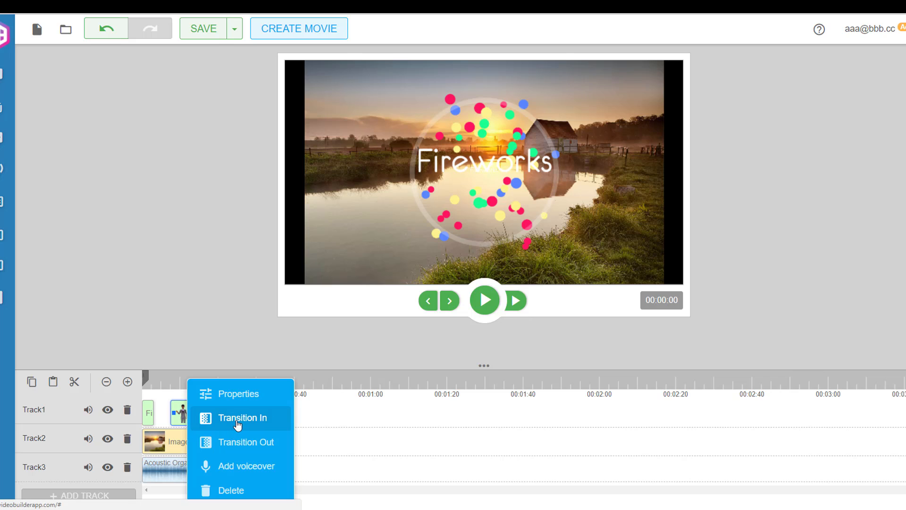
click(237, 422)
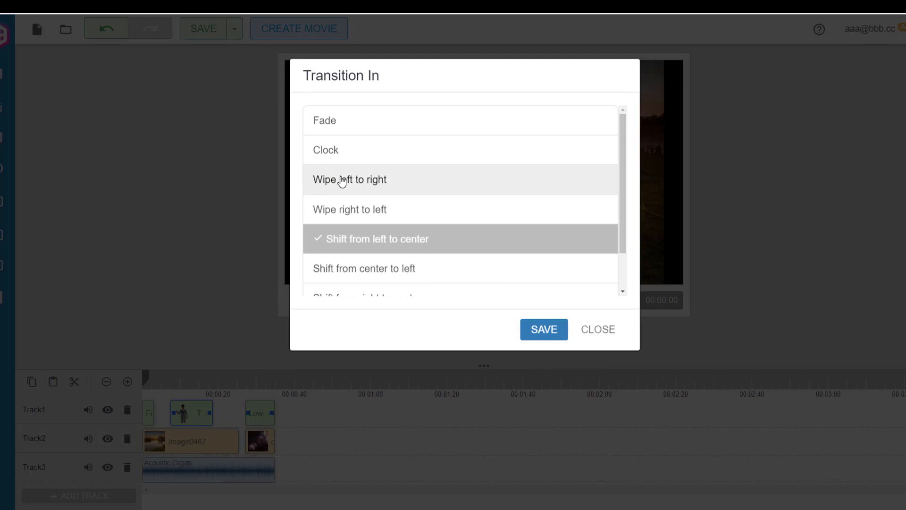
double_click(341, 243)
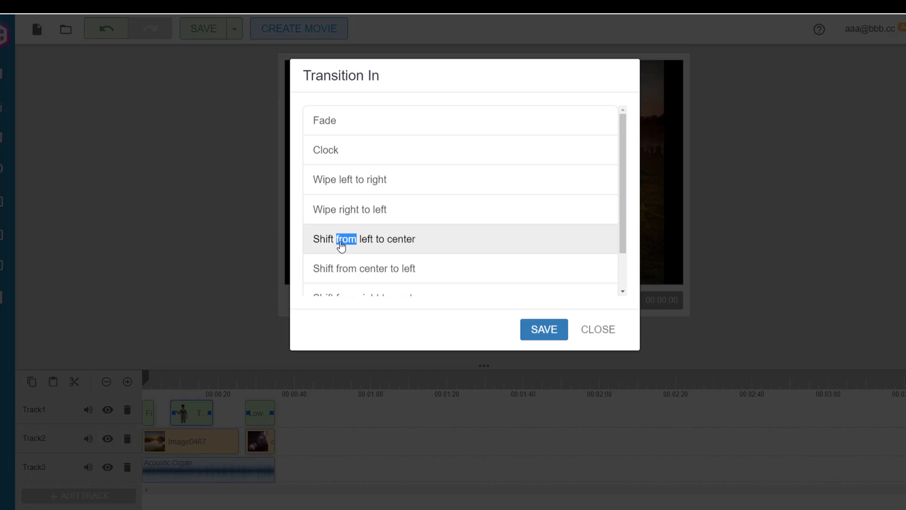
click(342, 243)
click(542, 328)
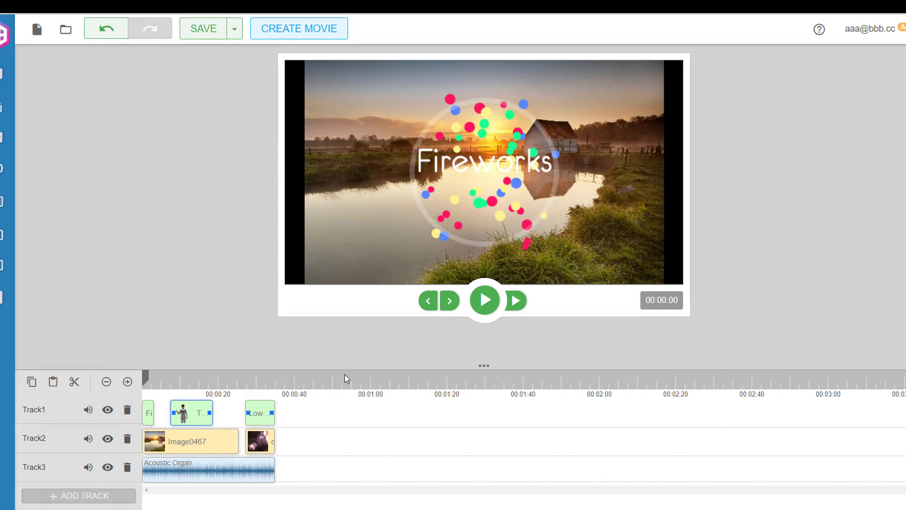
Set the avatar clip's Transition Out on Track1 to Shift from center to right and save
right_click(198, 414)
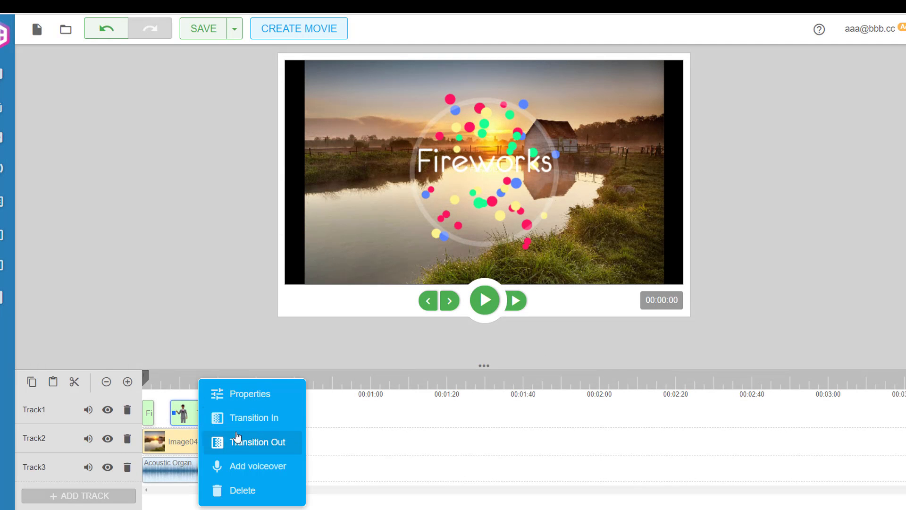
click(260, 447)
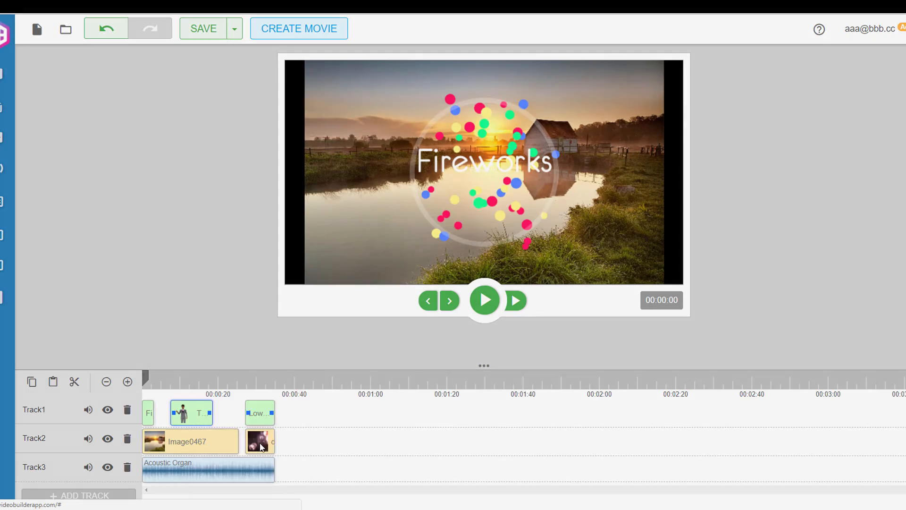
scroll(378, 227, down, 1)
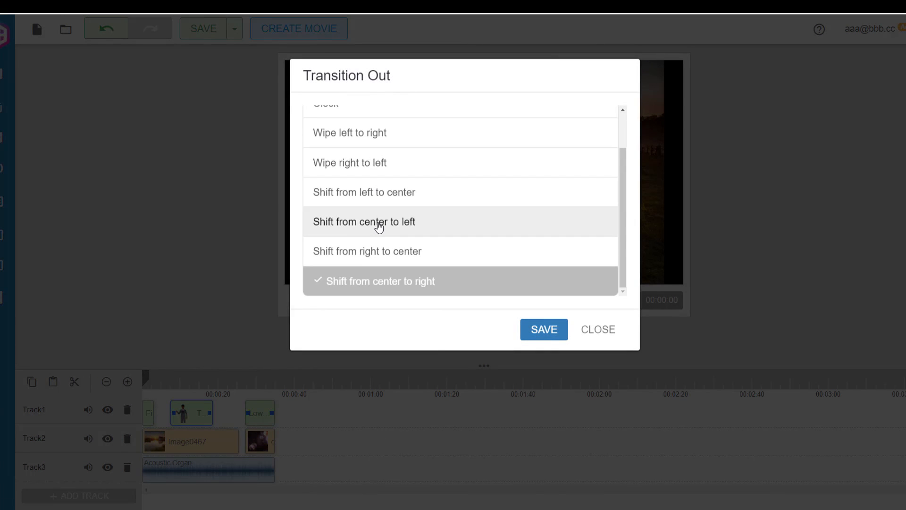
drag(366, 230, 385, 287)
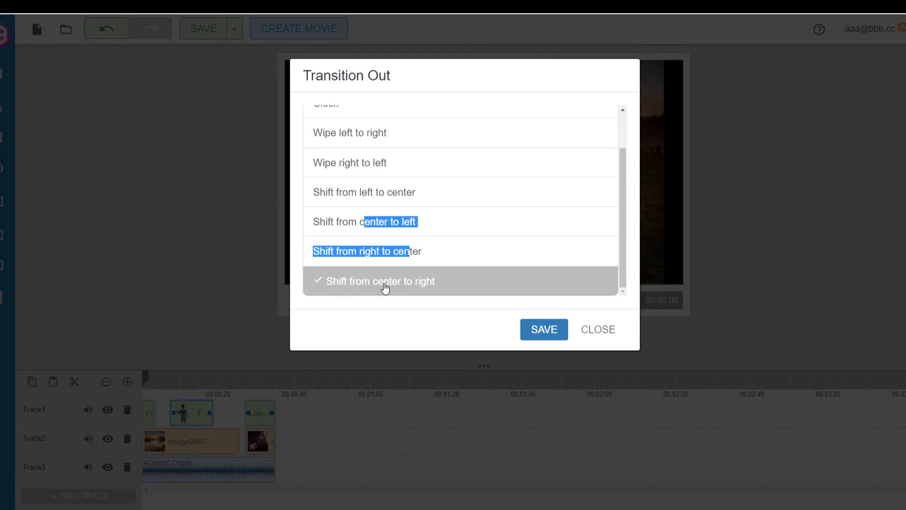
click(377, 287)
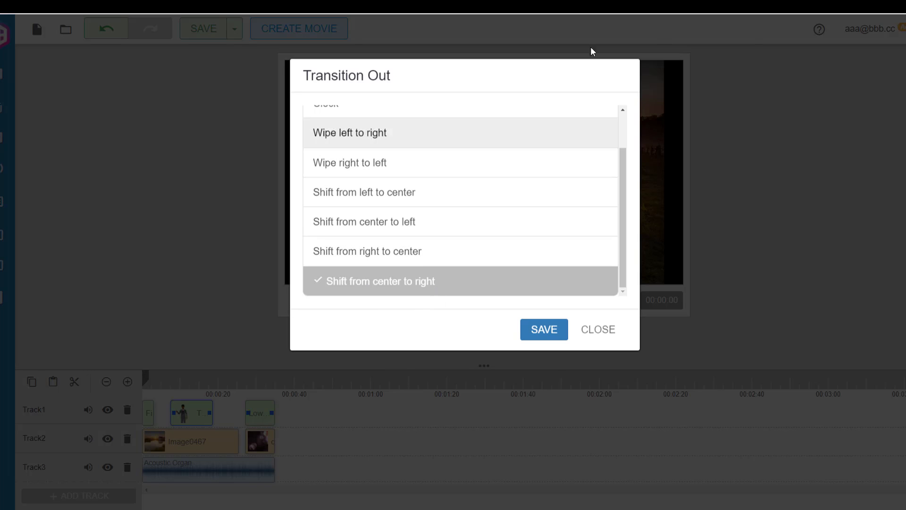
click(551, 335)
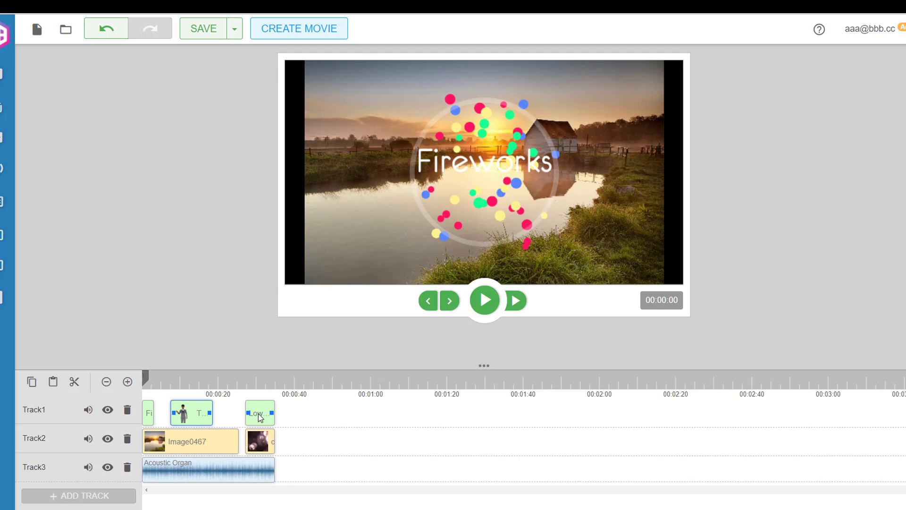
Move the lower-third clip on Track1 slightly earlier and set its Transition In to Shift from left to center, then save
drag(259, 417, 244, 418)
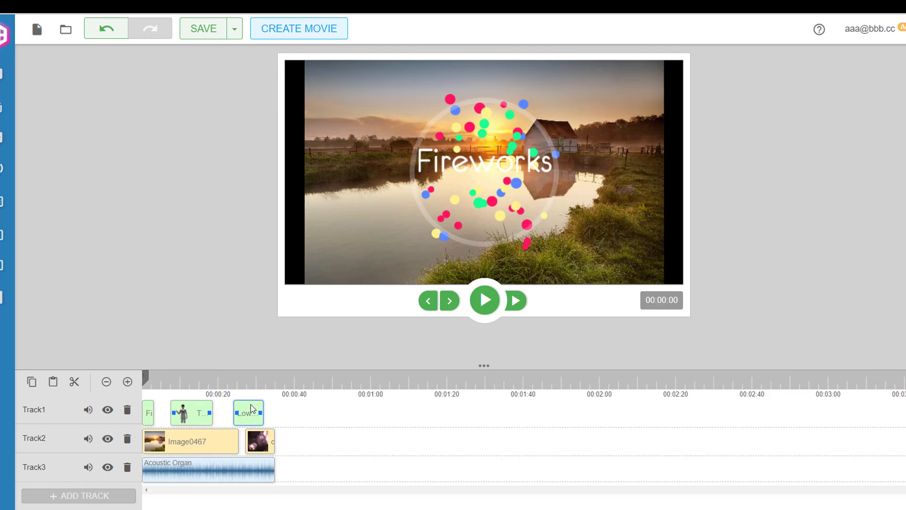
drag(250, 404, 252, 413)
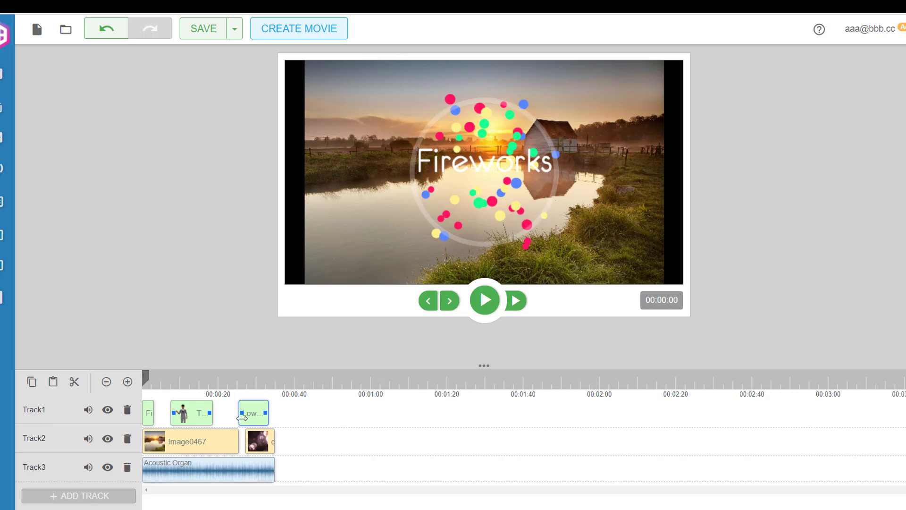
right_click(253, 416)
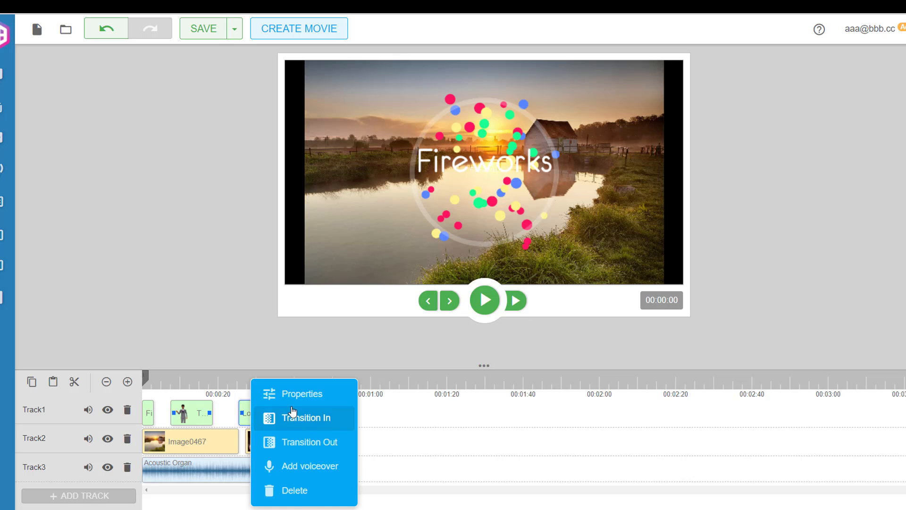
click(302, 417)
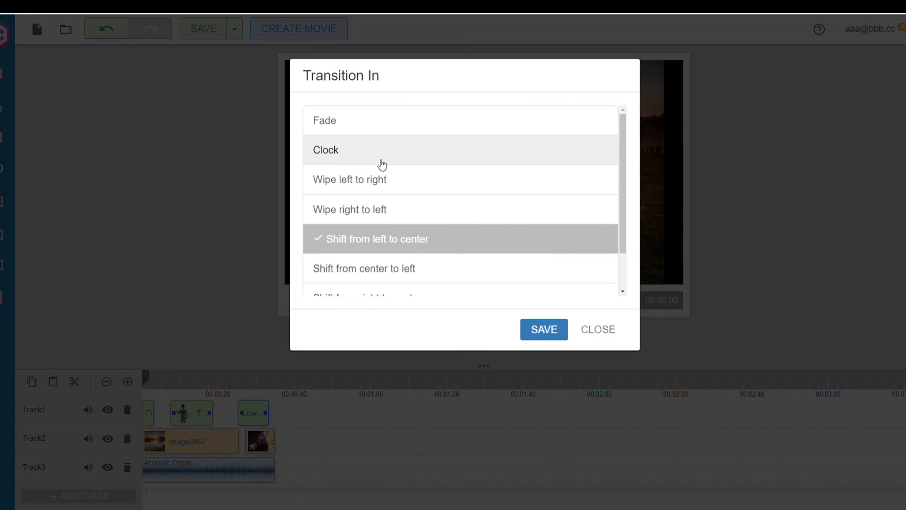
click(349, 129)
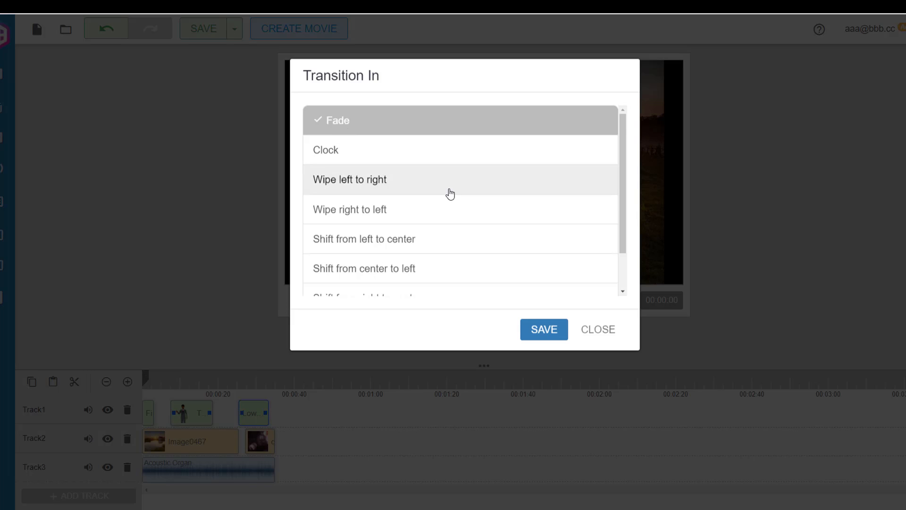
scroll(449, 194, down, 1)
scroll(448, 194, up, 1)
click(372, 186)
click(381, 185)
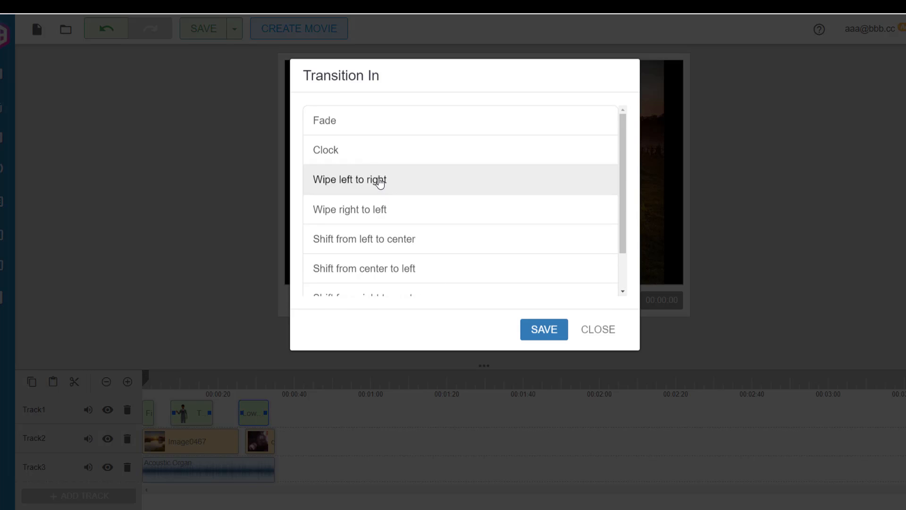
scroll(410, 220, down, 1)
click(403, 203)
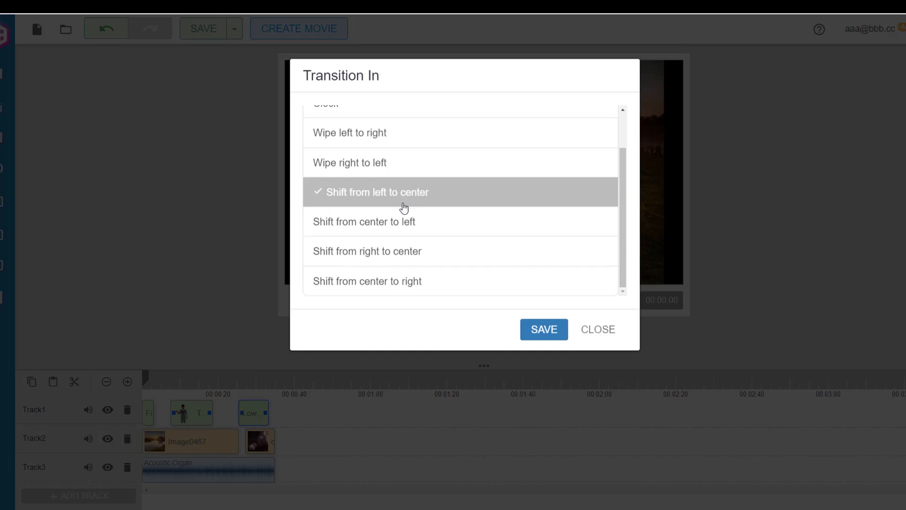
click(537, 329)
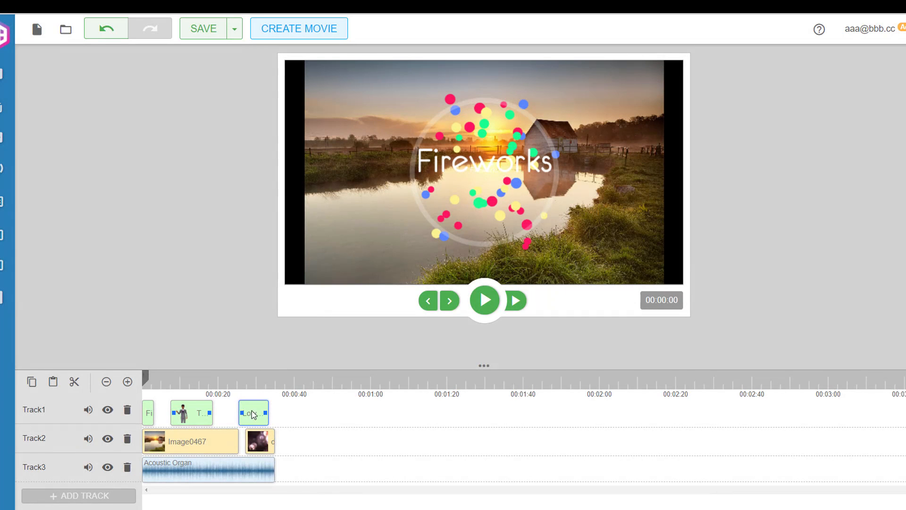
Set the lower-third clip's Transition Out to Shift from center to left and save
right_click(254, 415)
click(295, 440)
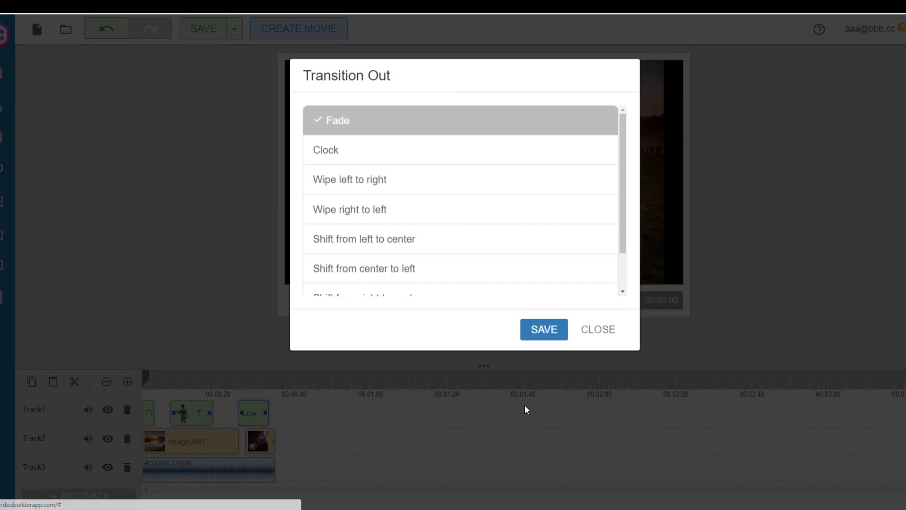
scroll(411, 250, down, 1)
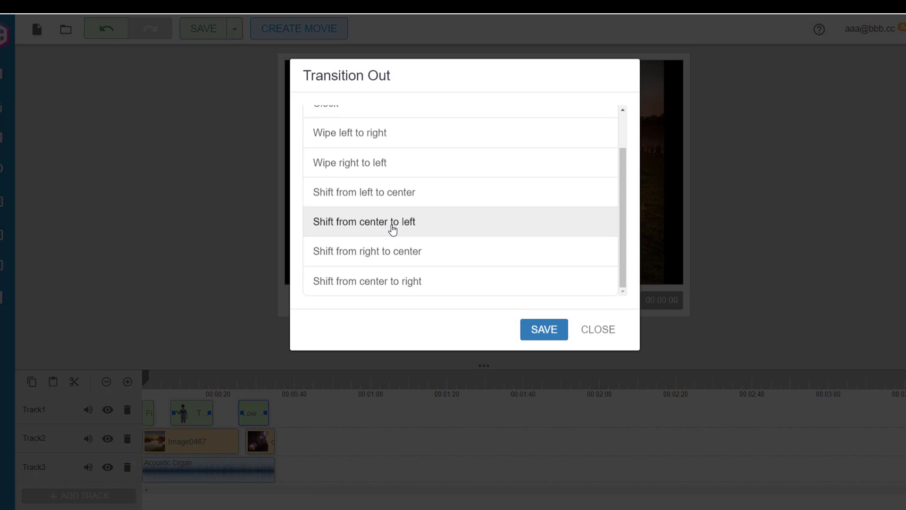
click(392, 230)
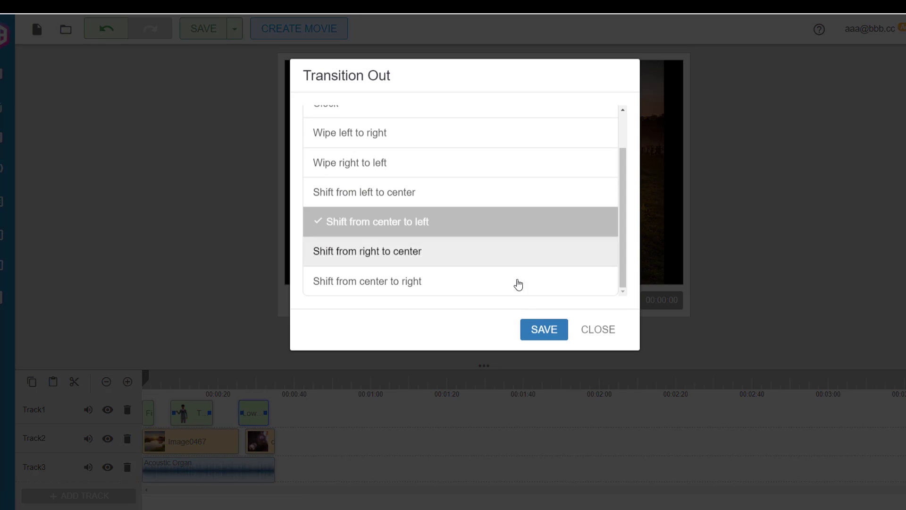
click(548, 330)
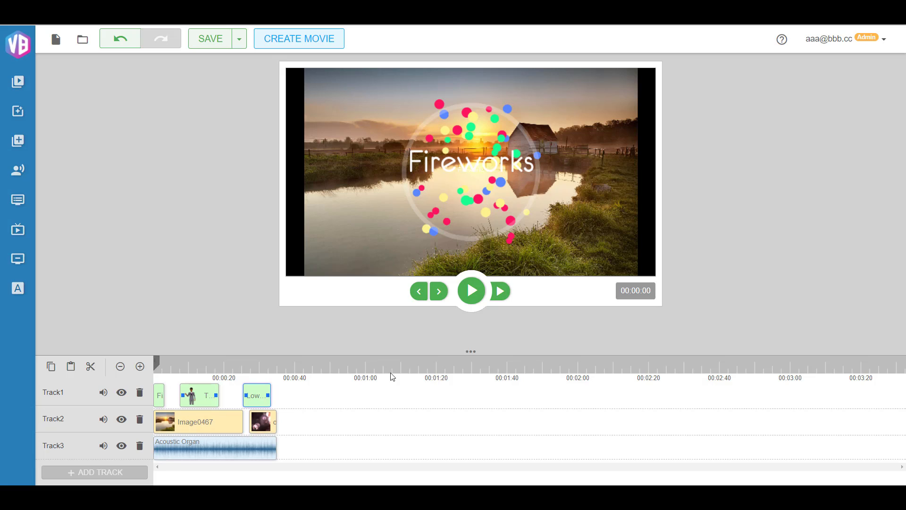
Lower the Acoustic Organ audio clip's volume on Track3 to about 25% and close its properties
right_click(207, 446)
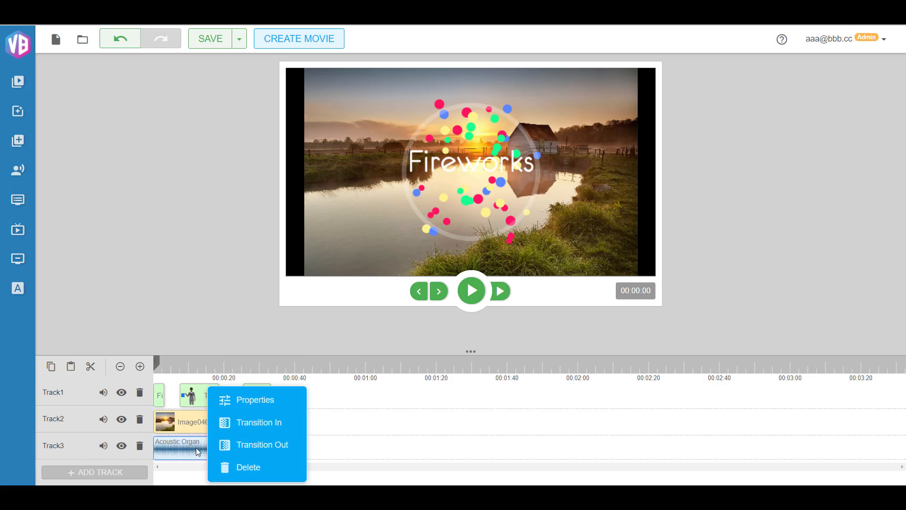
click(261, 404)
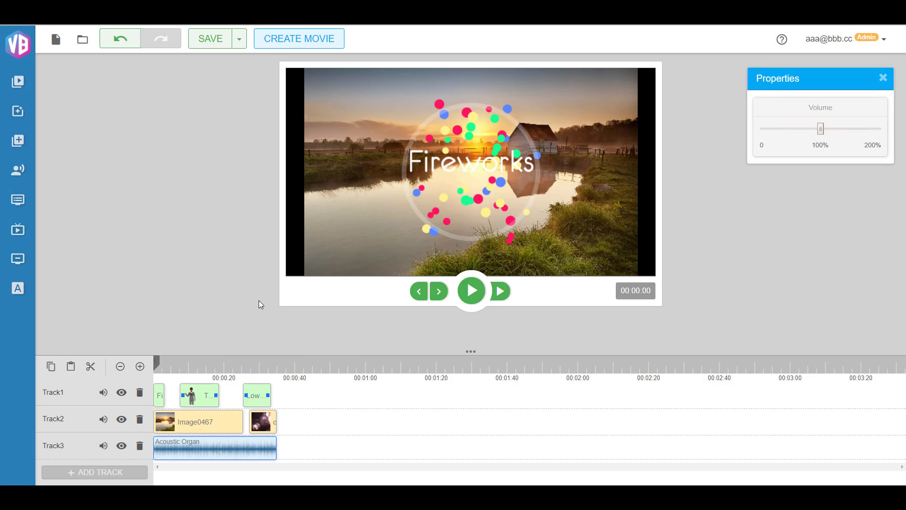
drag(822, 135, 779, 135)
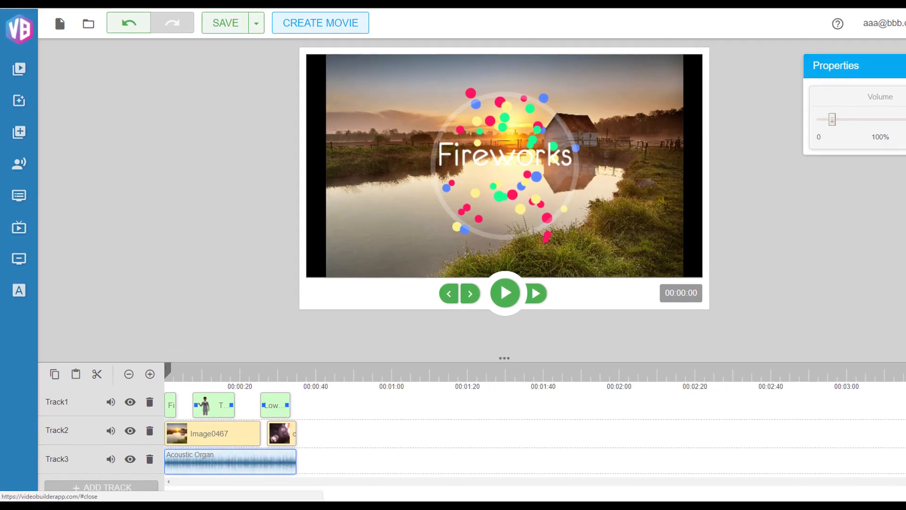
click(905, 66)
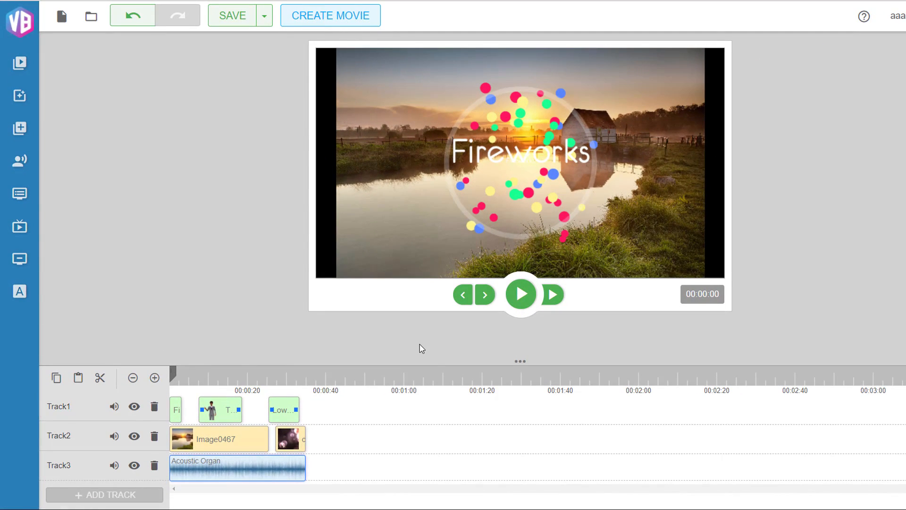